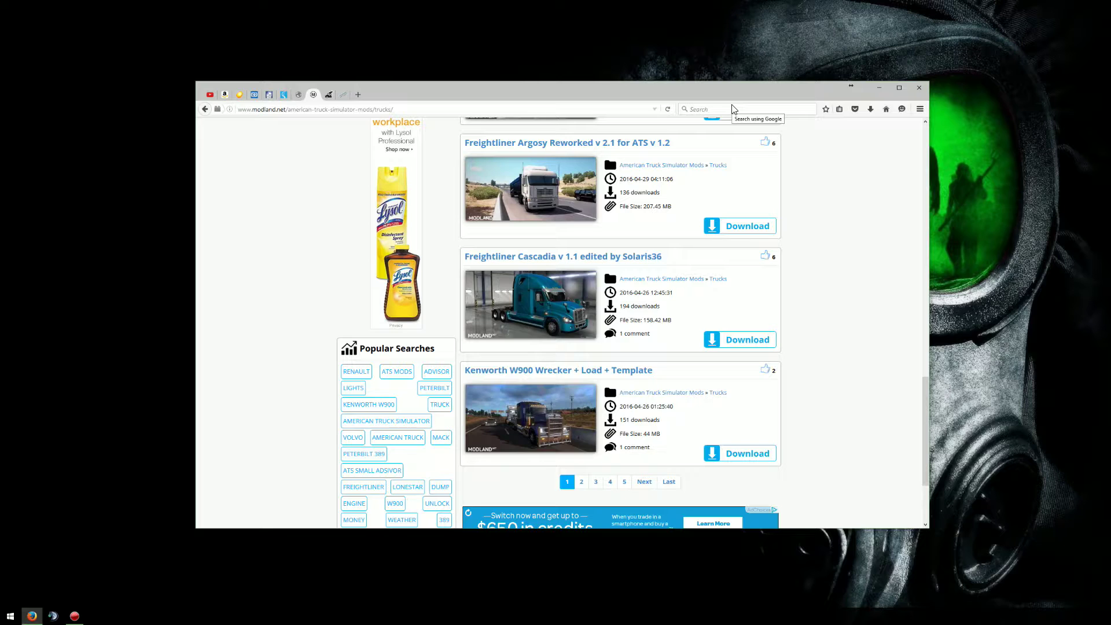
Glance at the other ATS mod site, then return to the Modland.net trucks listing
click(328, 94)
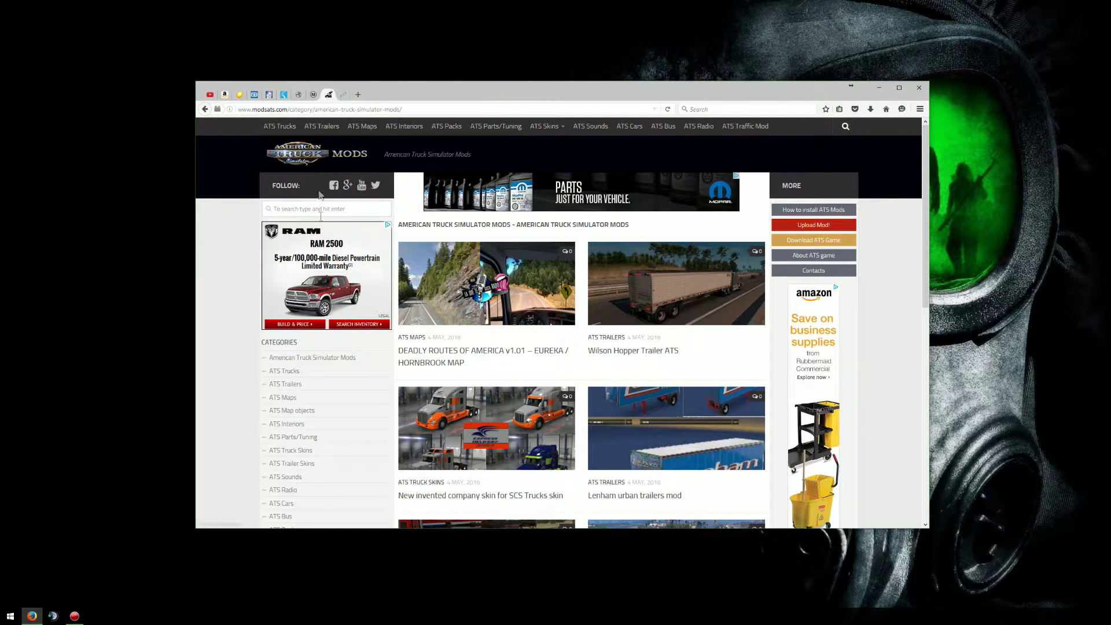
click(314, 361)
click(313, 94)
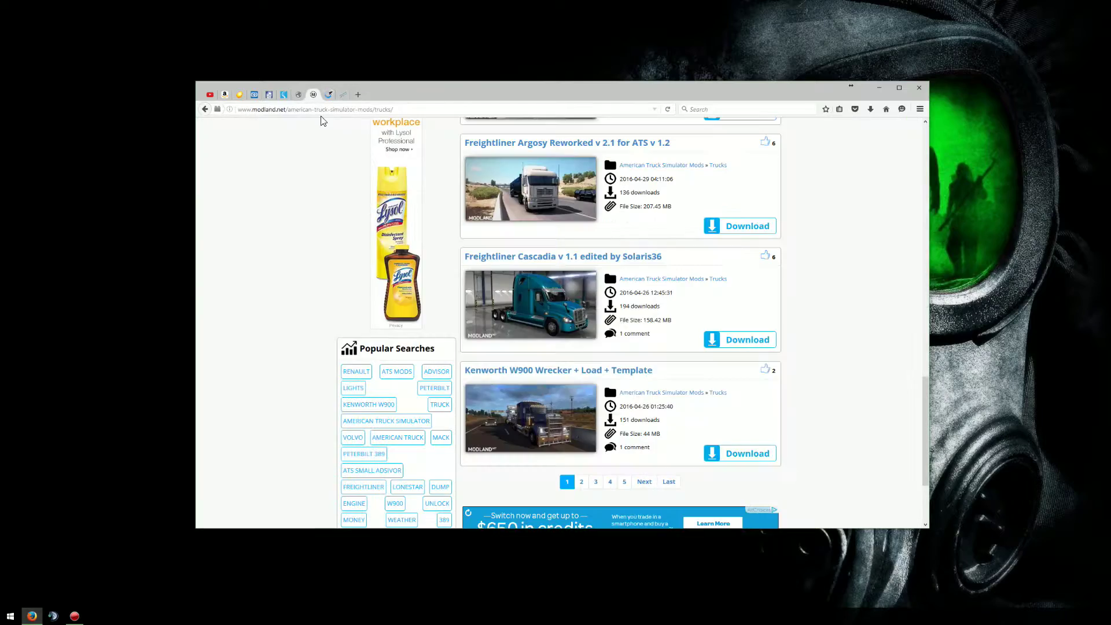
scroll(417, 315, up, 15)
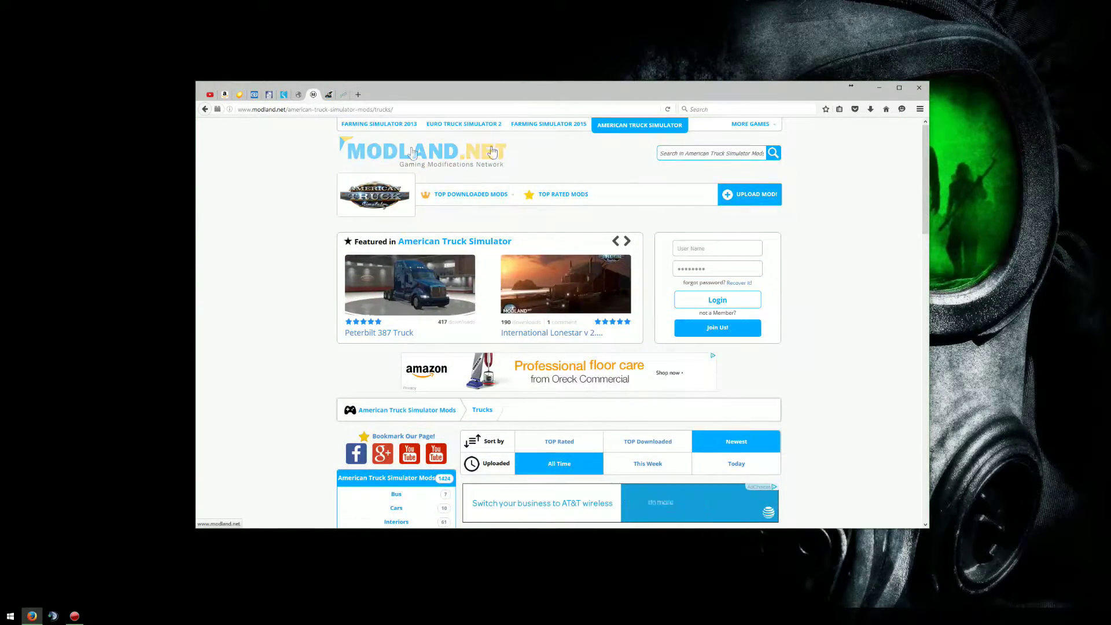
scroll(614, 214, down, 15)
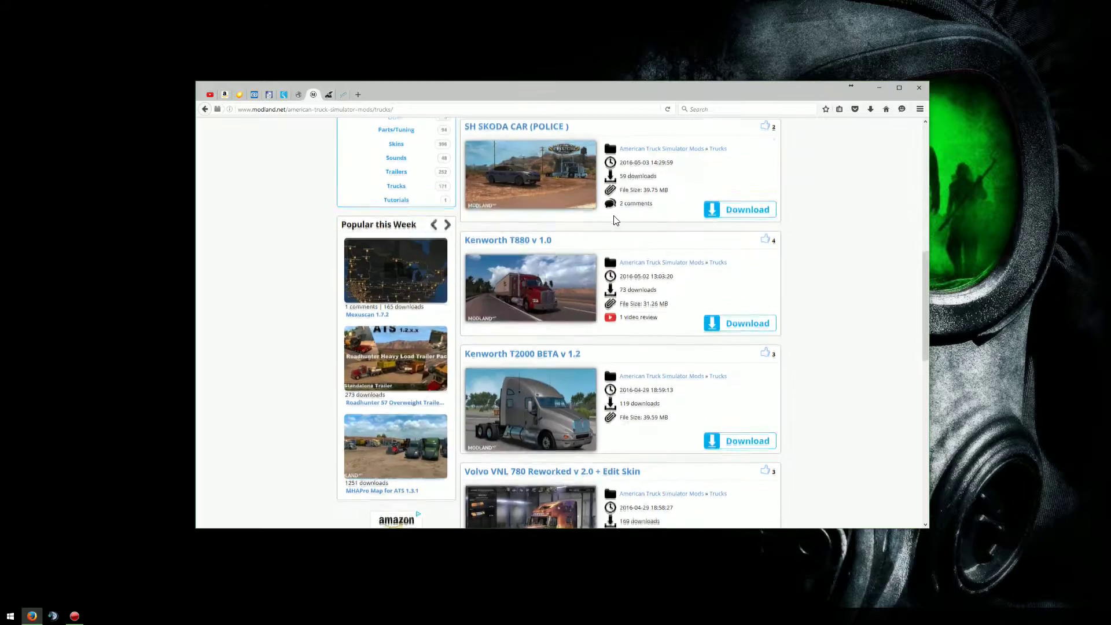
Open the Freightliner Cascadia v 1.1 mod page and scroll to its Download Links
click(620, 257)
scroll(628, 296, down, 10)
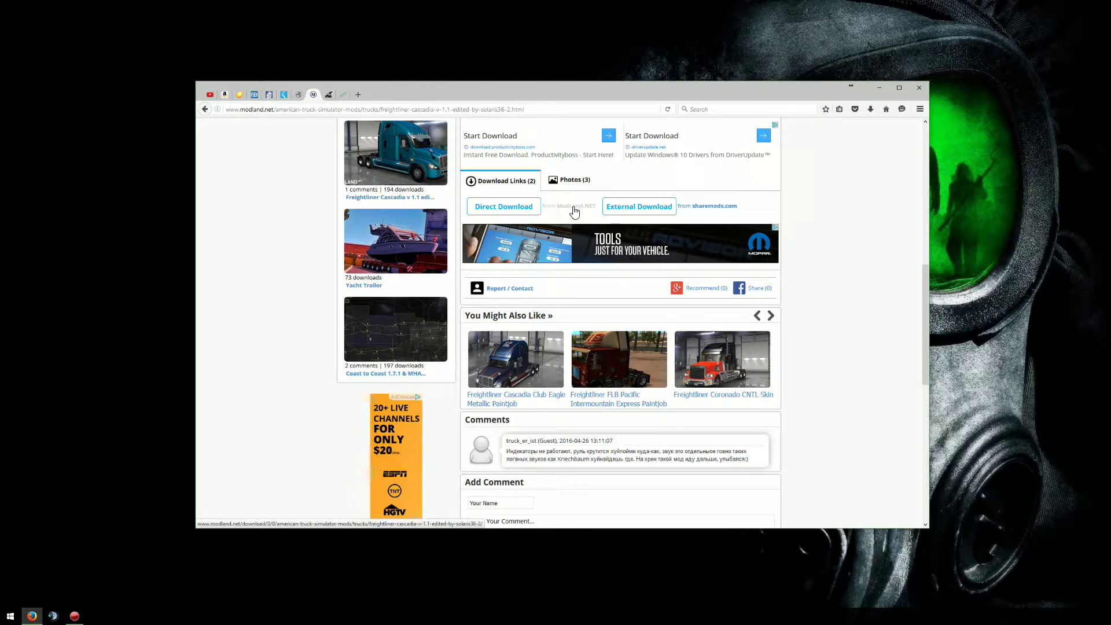
scroll(574, 212, up, 10)
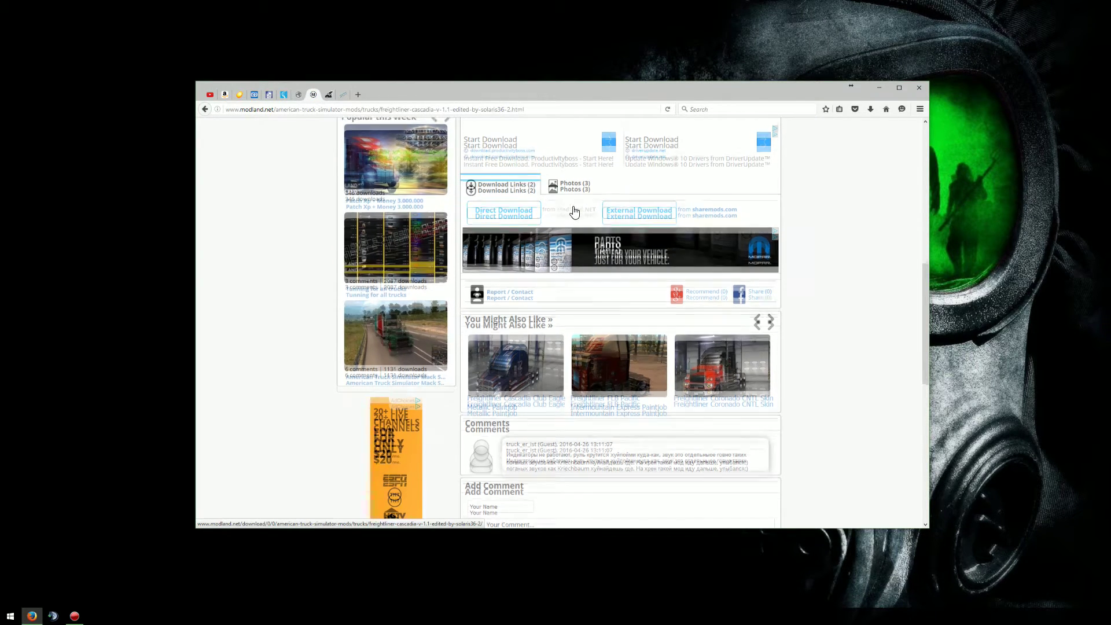
scroll(567, 303, down, 3)
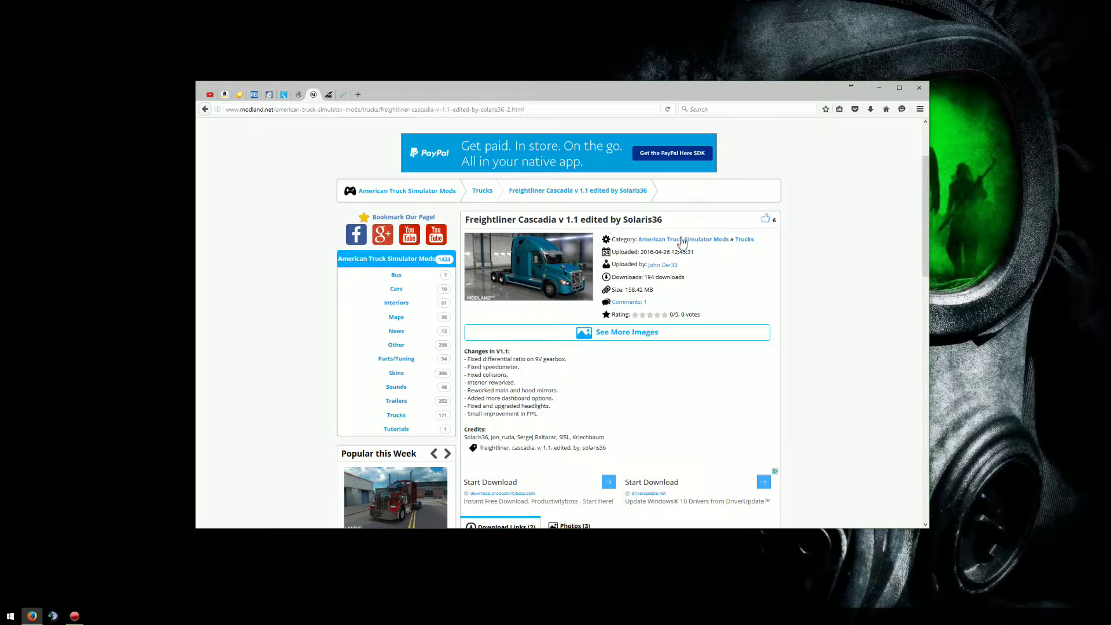
scroll(665, 249, down, 3)
Save the 158 MB Cascadia v 1.1 .rar via Direct Download, then go back to the trucks listing
click(502, 453)
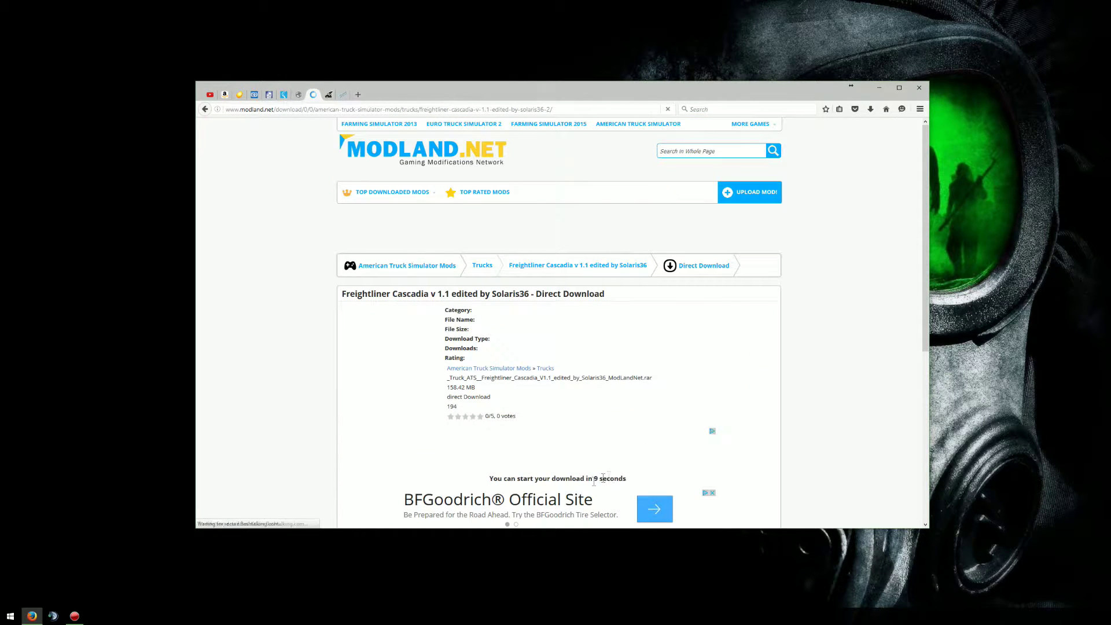
scroll(602, 477, down, 3)
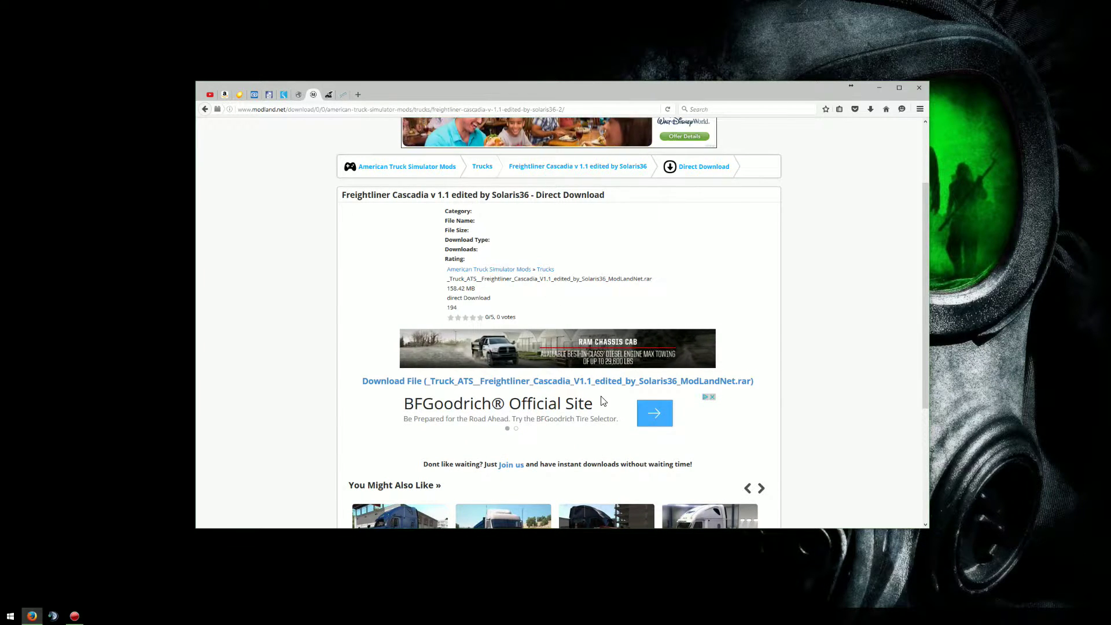
click(603, 381)
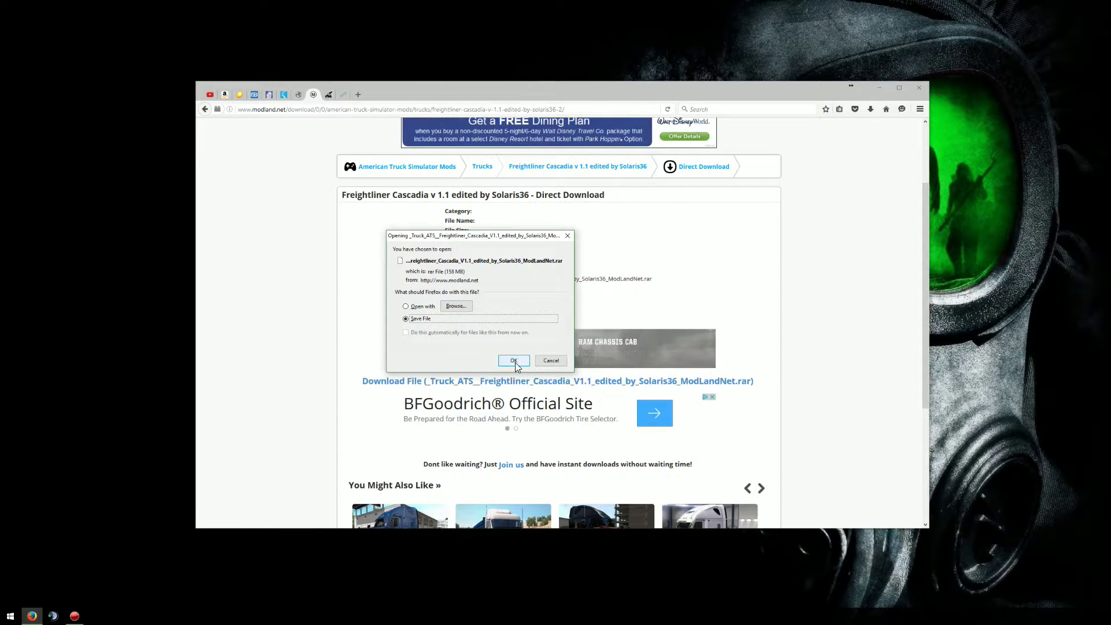
click(514, 361)
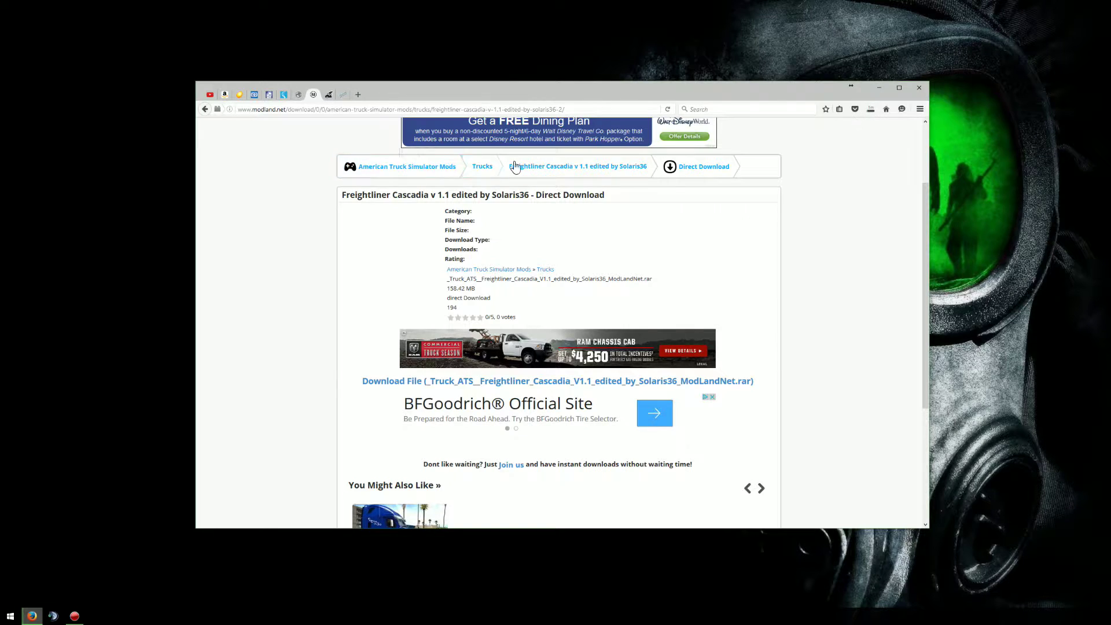
key(alt+Left)
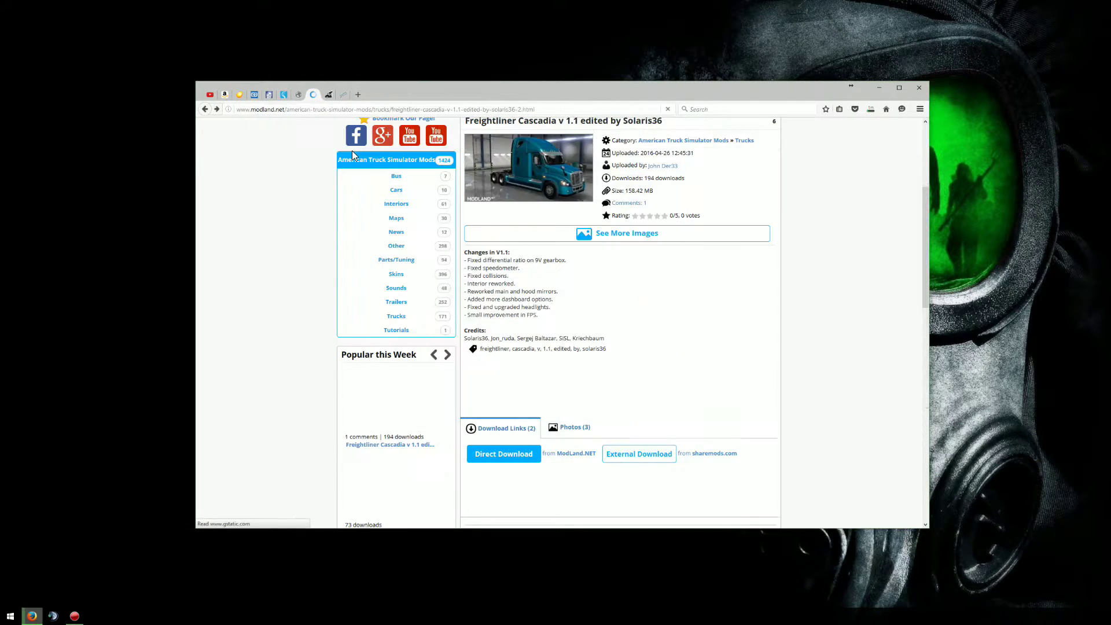
key(alt+Left)
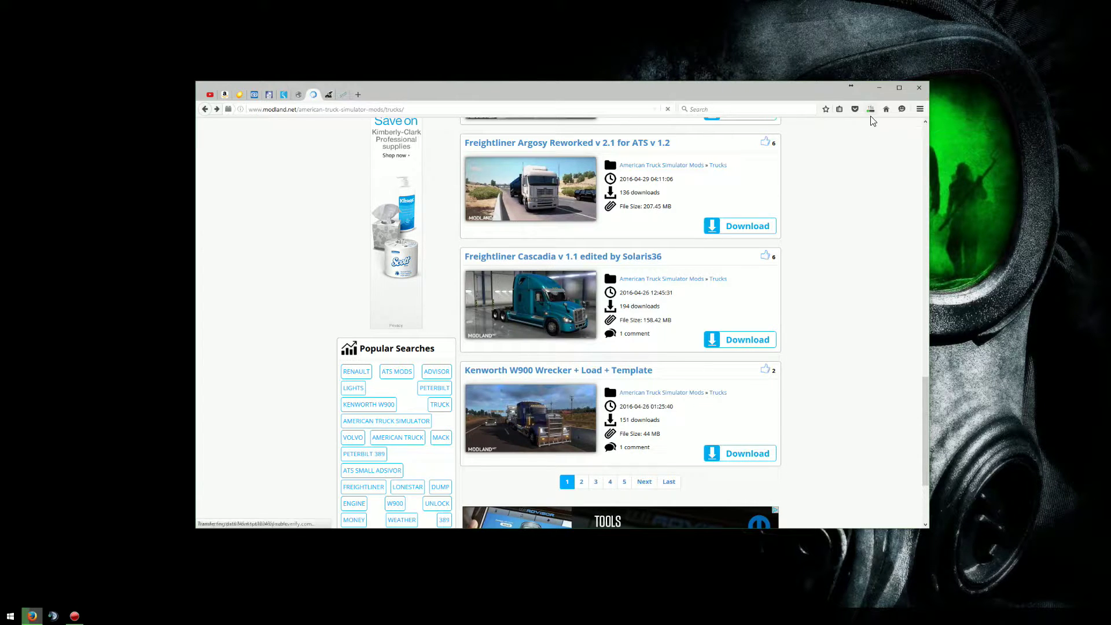
Check the Cascadia download, then open the Freightliner Argosy Reworked v 2.1 direct download page
click(873, 111)
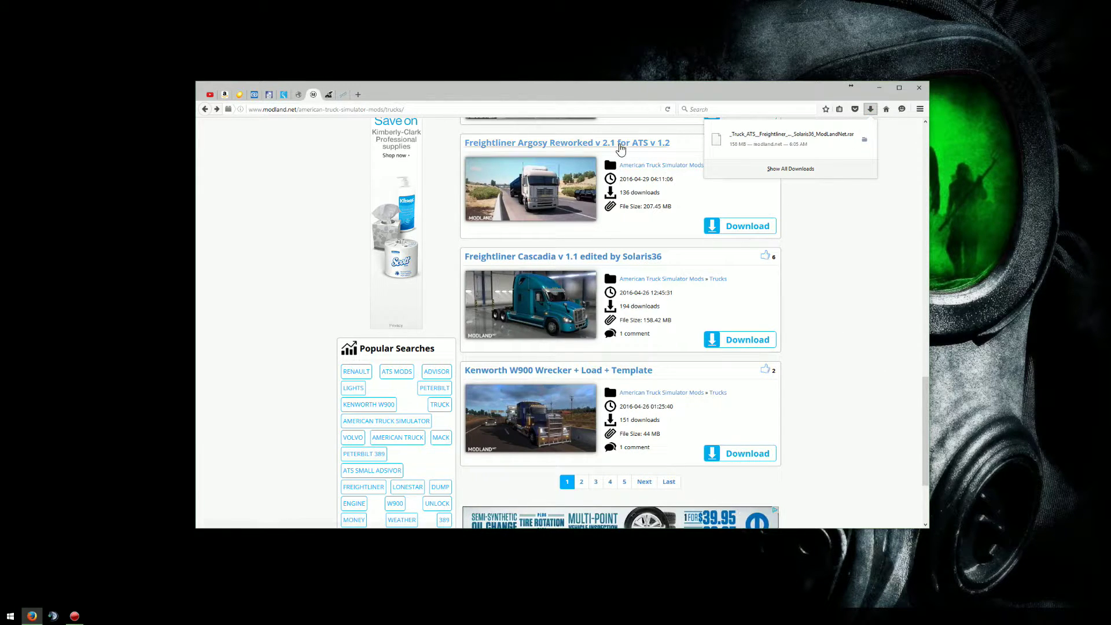
click(623, 145)
scroll(630, 350, down, 10)
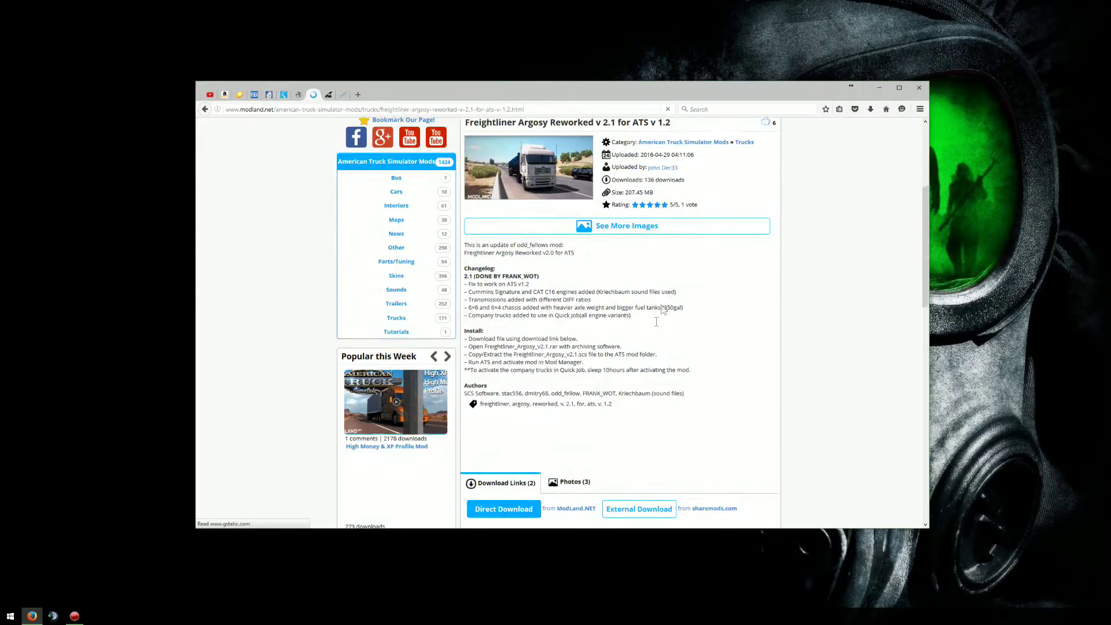
click(519, 412)
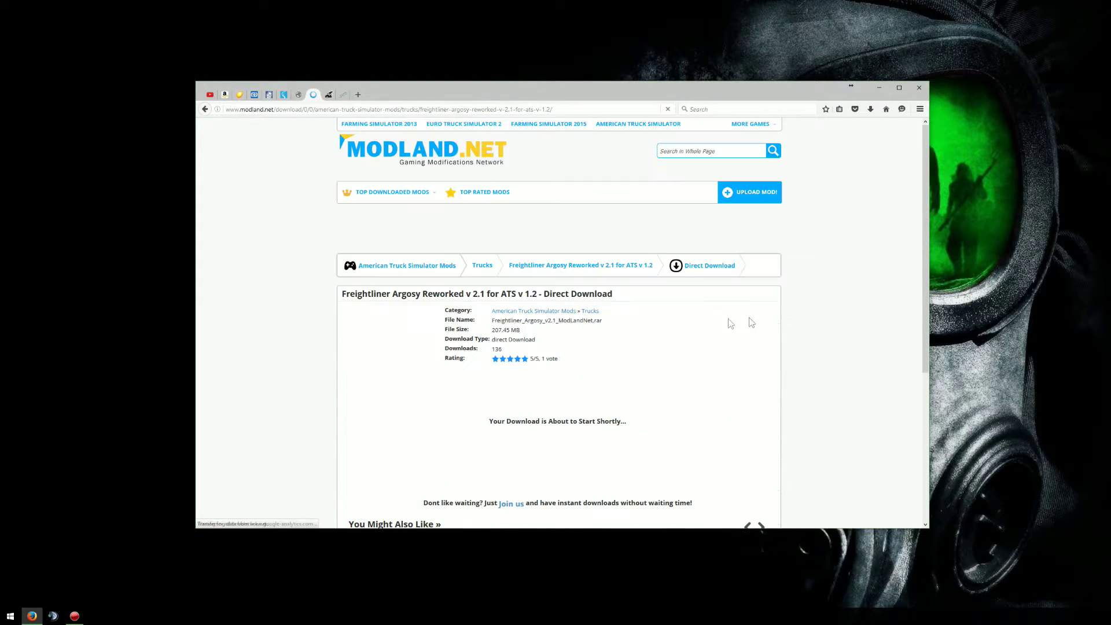
Save the Argosy v2.1 .rar file and follow its progress in the Downloads panel
click(871, 109)
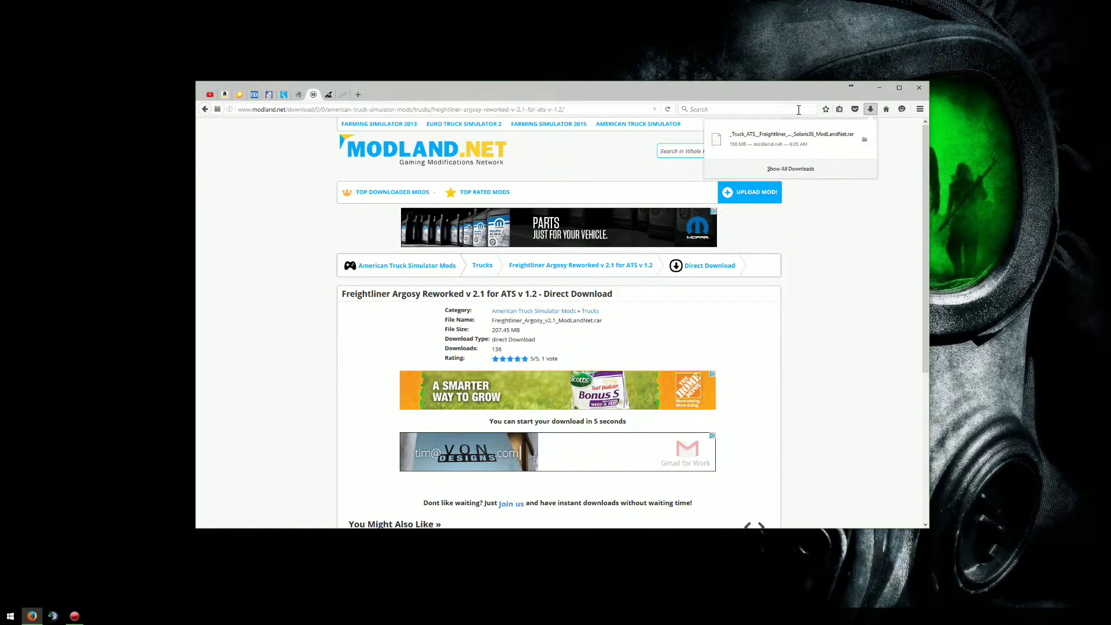
click(602, 427)
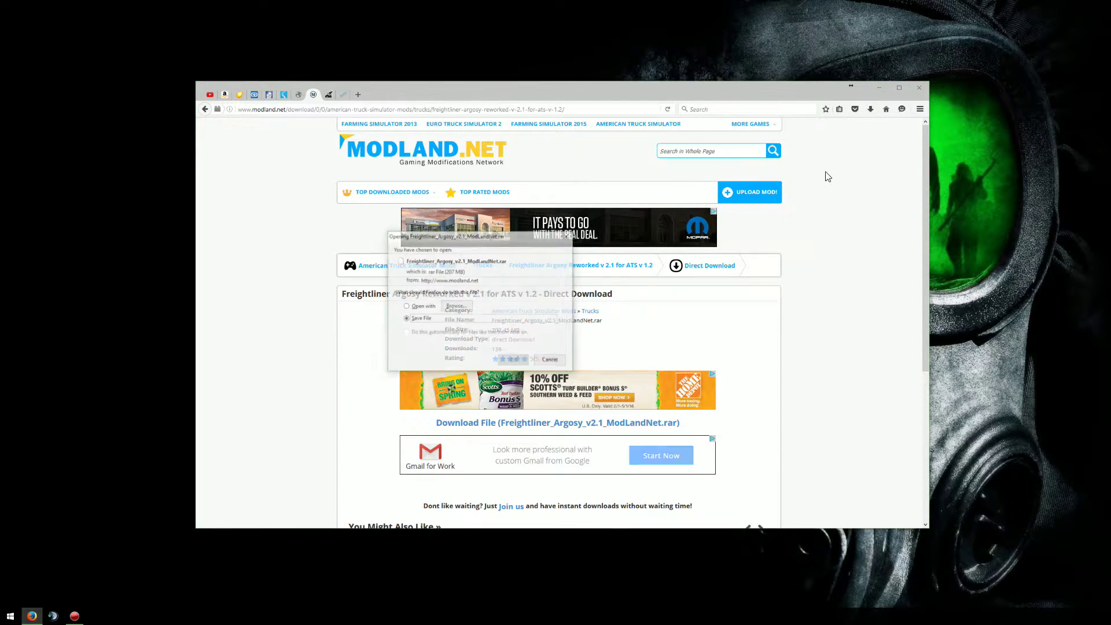
click(521, 363)
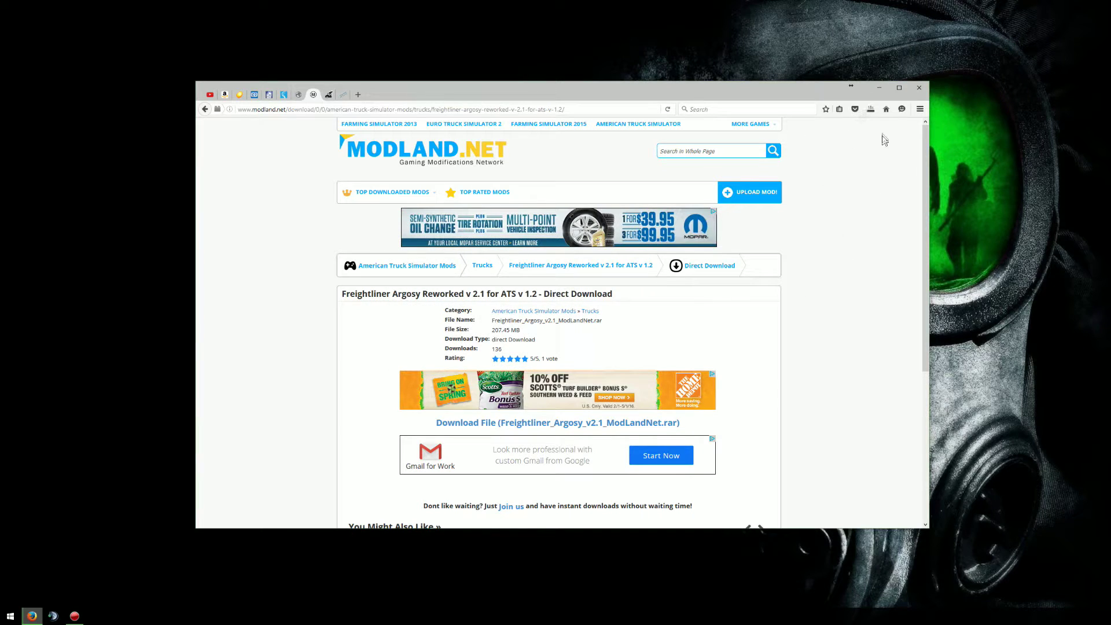
click(872, 112)
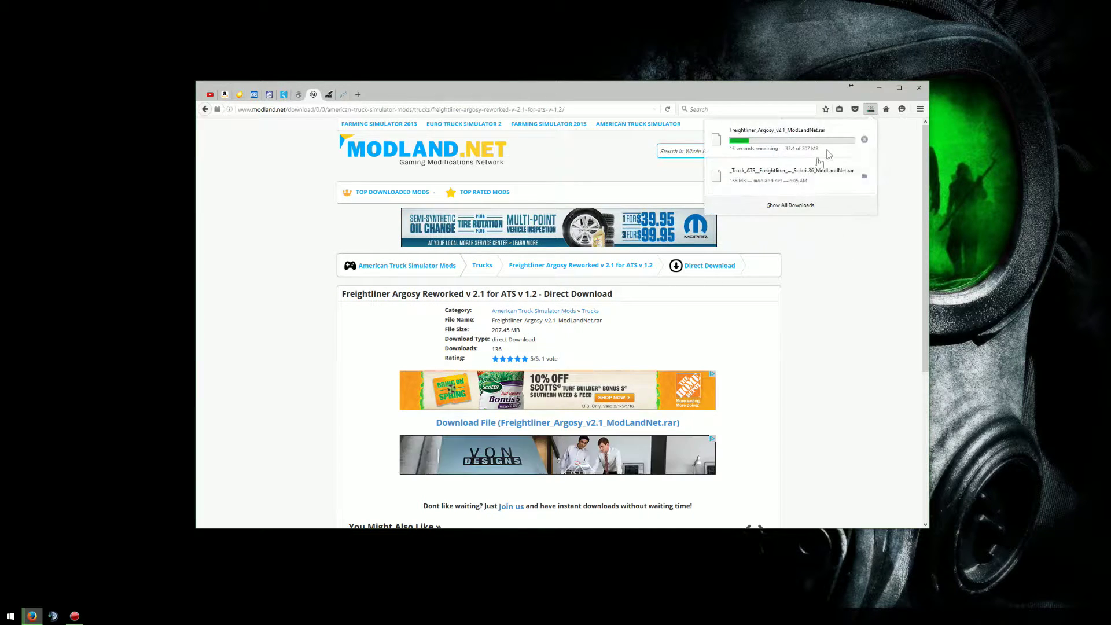
Show the downloaded Freightliner .rar files in their Downloads folder
click(864, 176)
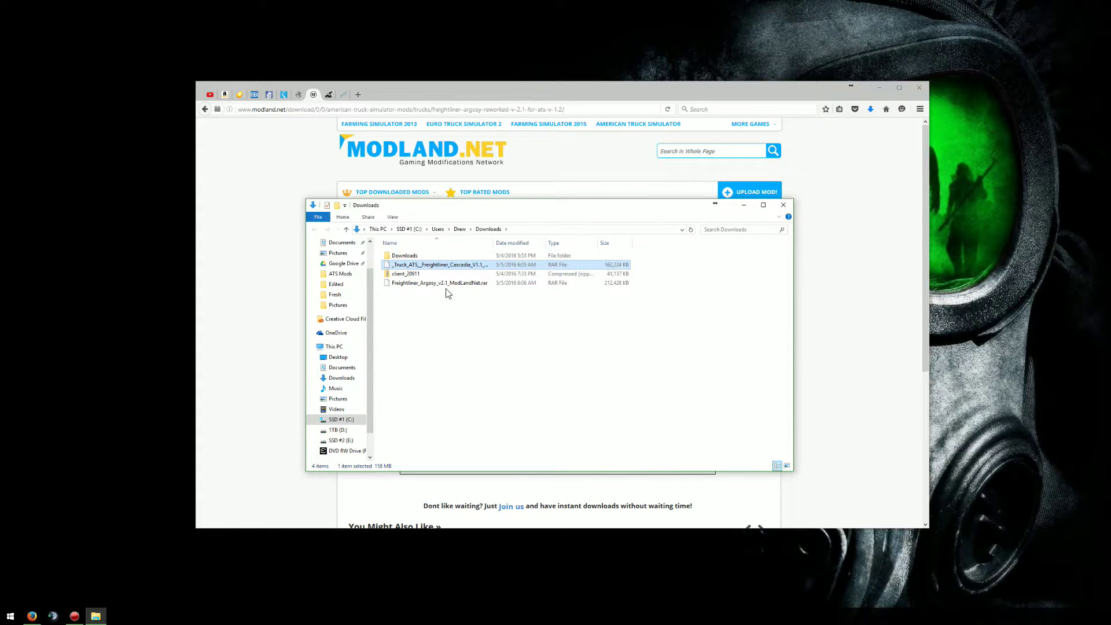
Sort Downloads newest first and cut the two Freightliner .rar files
click(426, 276)
shift+click(423, 284)
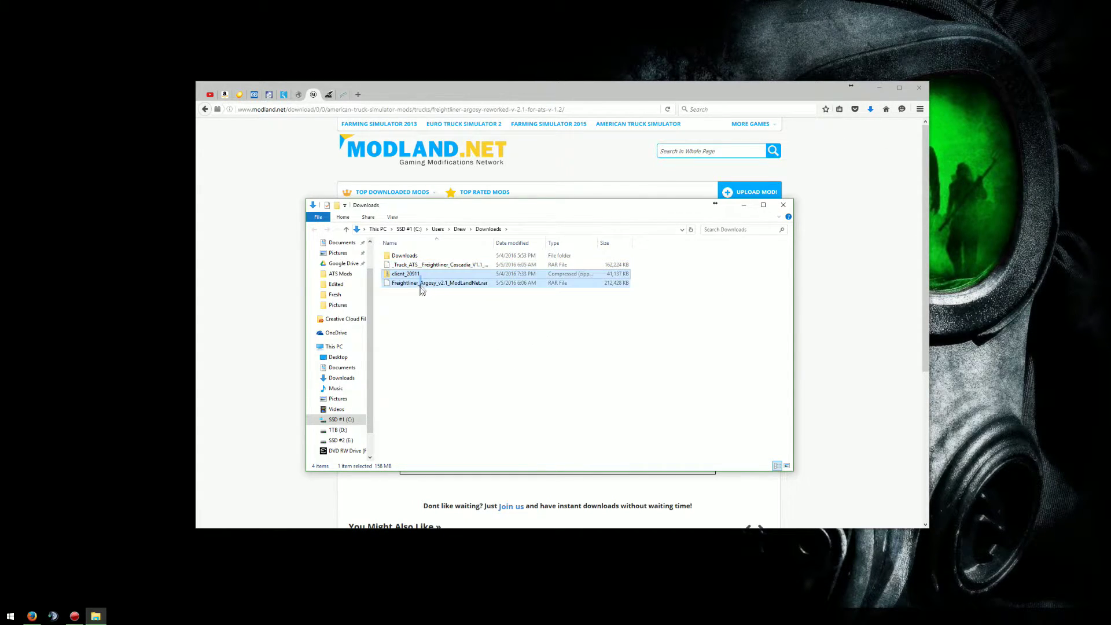
click(425, 274)
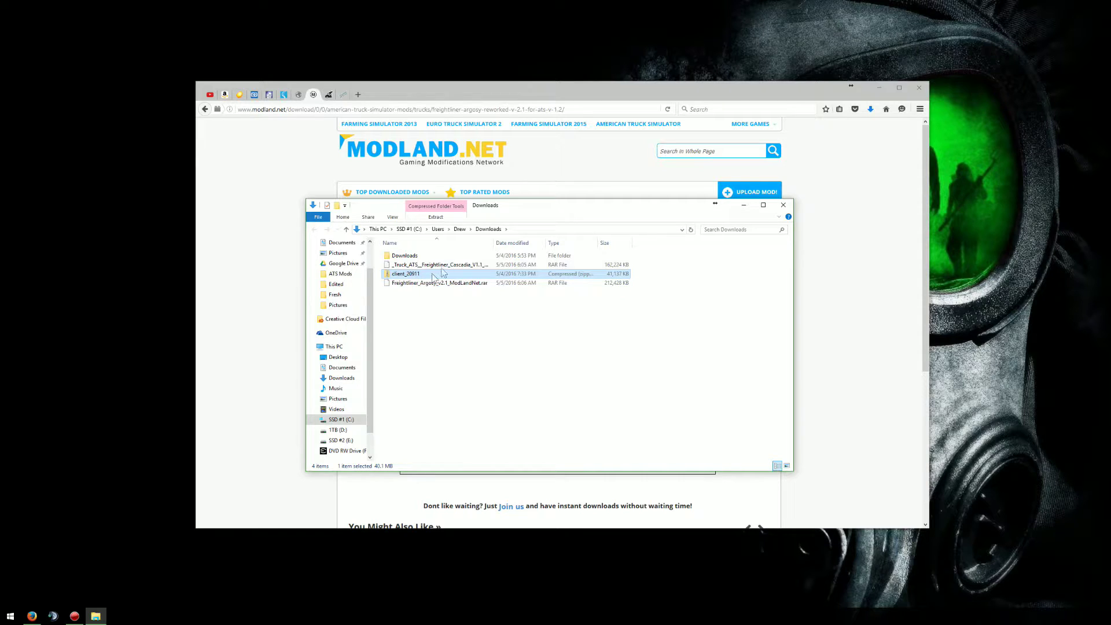
click(518, 243)
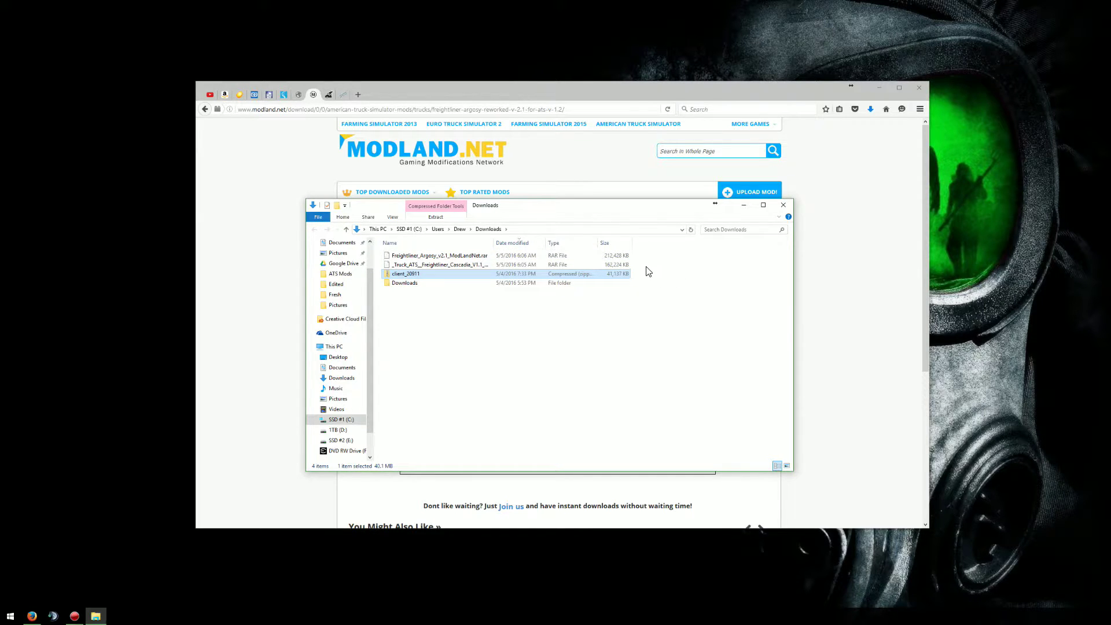
drag(646, 267, 607, 256)
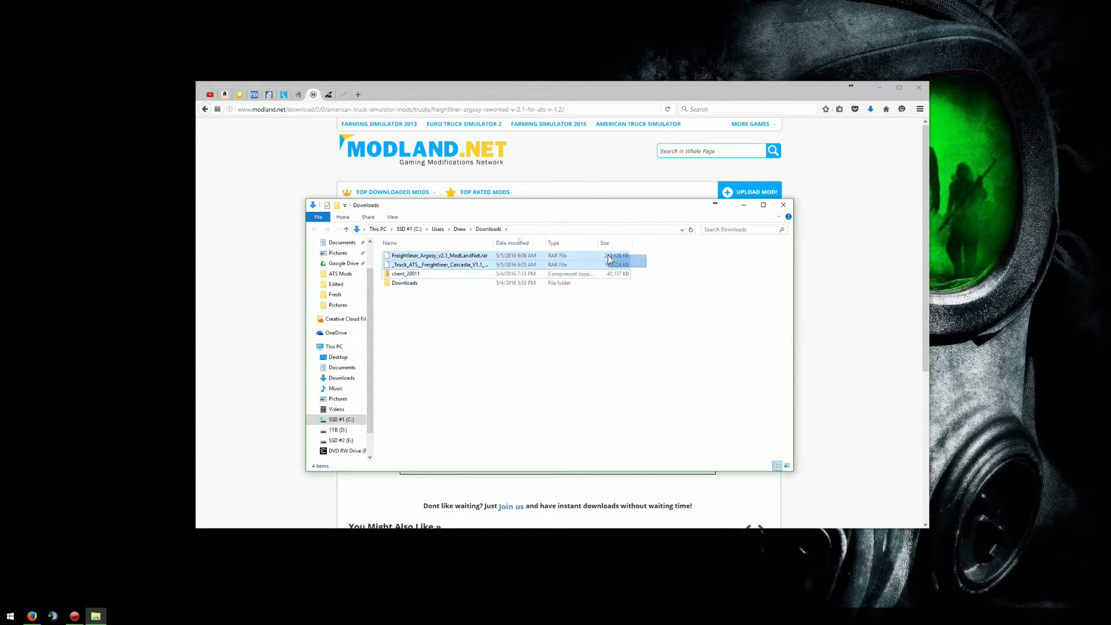
right_click(518, 257)
click(544, 322)
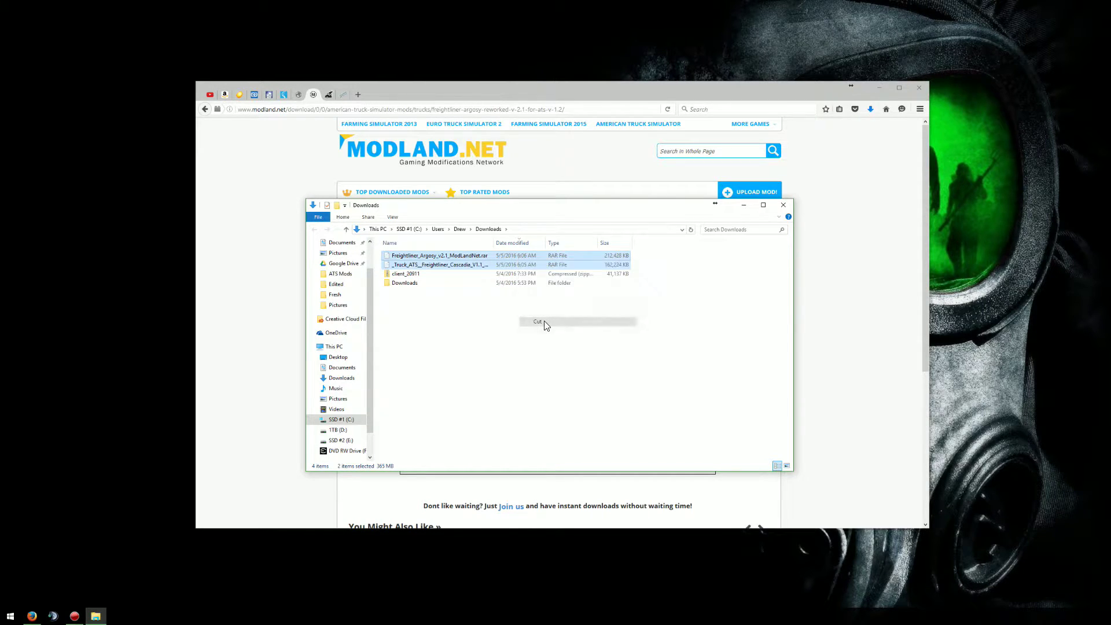
Paste the .rar files into Documents\ATS Mods and open that folder
click(341, 243)
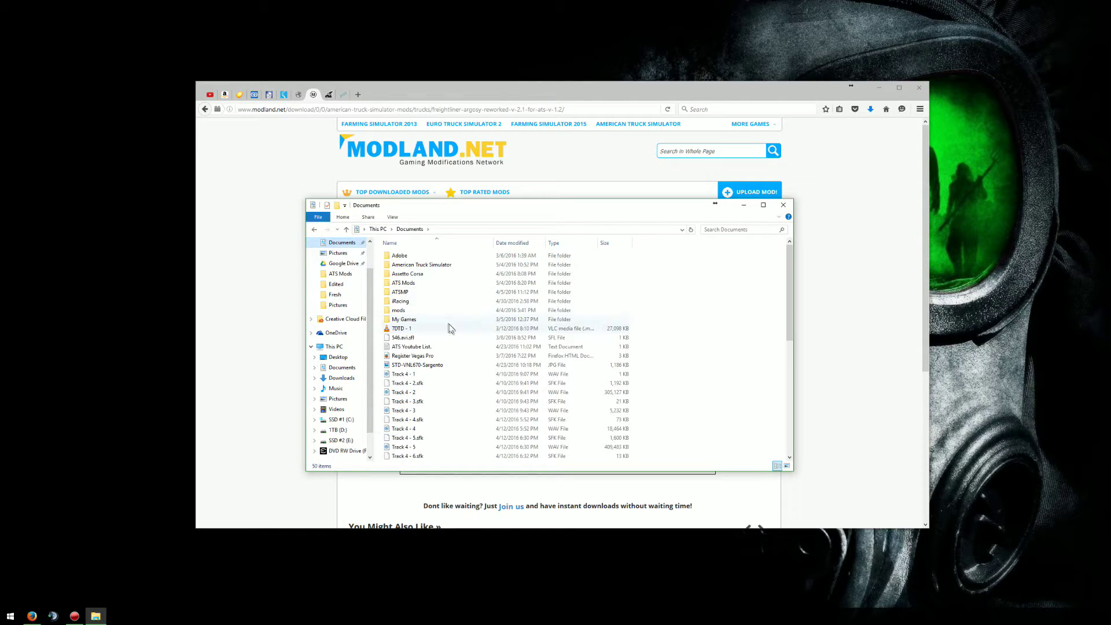
right_click(415, 281)
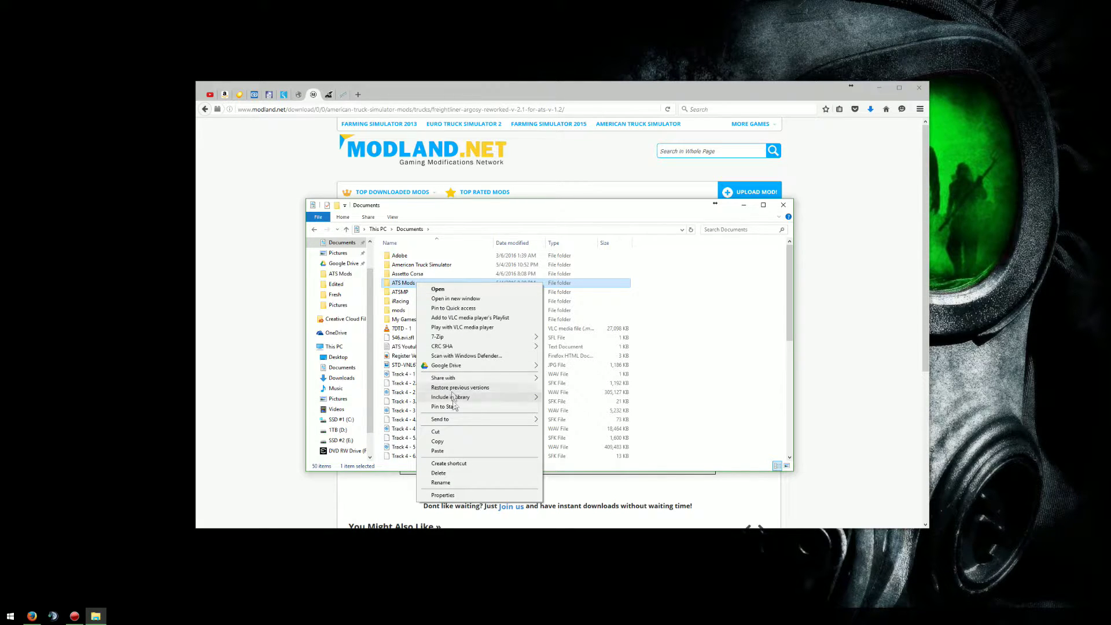
click(437, 451)
double_click(427, 284)
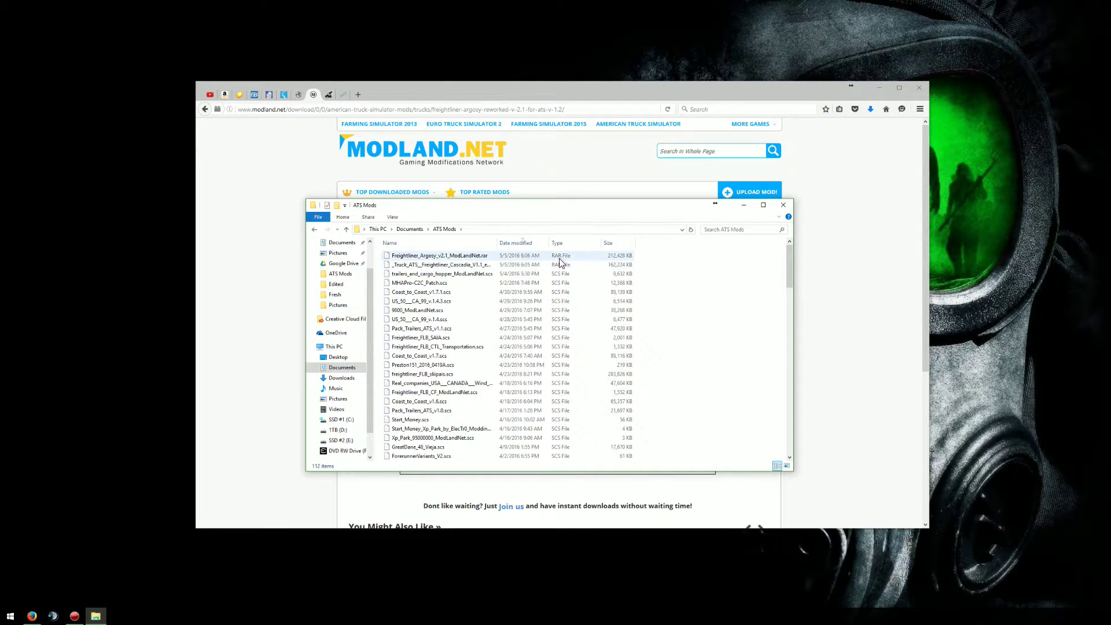
Extract the Cascadia .rar into ATS Mods with 7-Zip, choosing Yes to All to overwrite
right_click(623, 269)
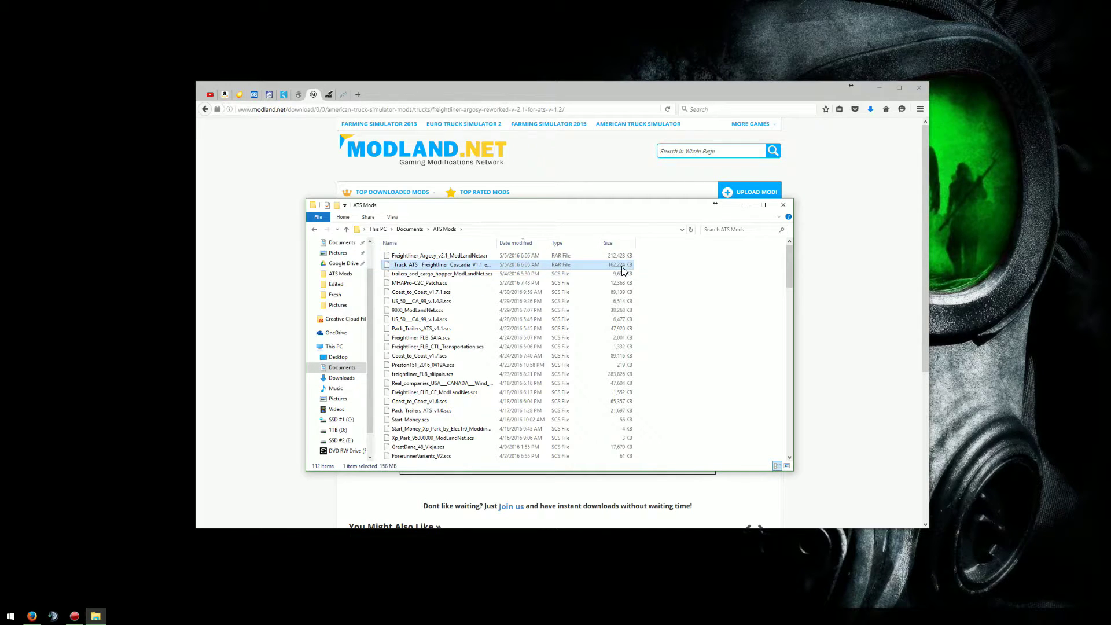
mouse_move(717, 285)
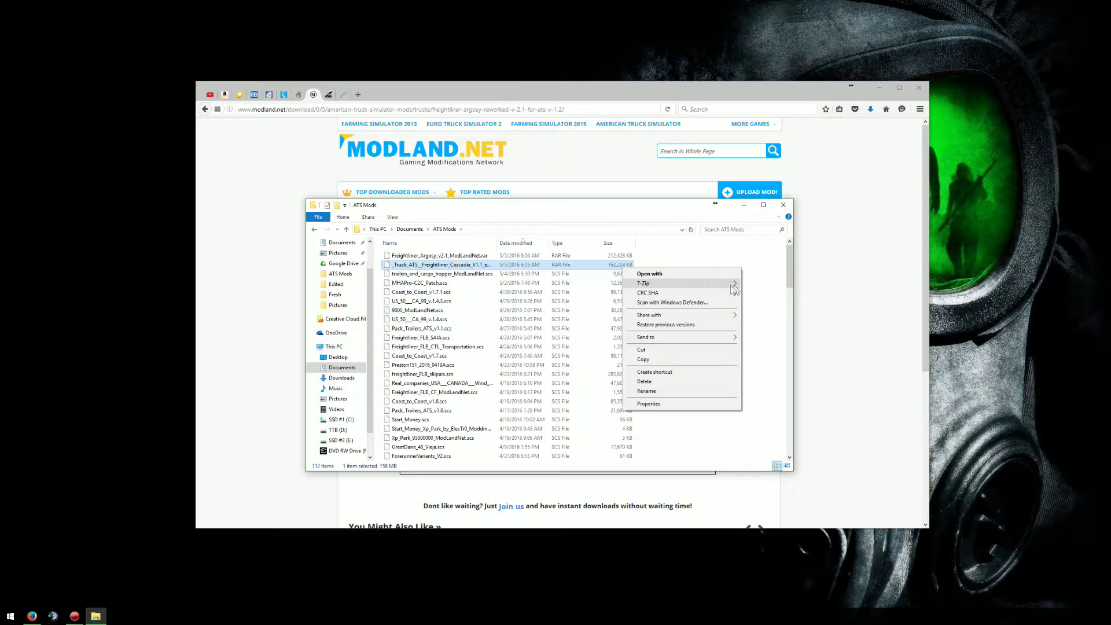
click(765, 303)
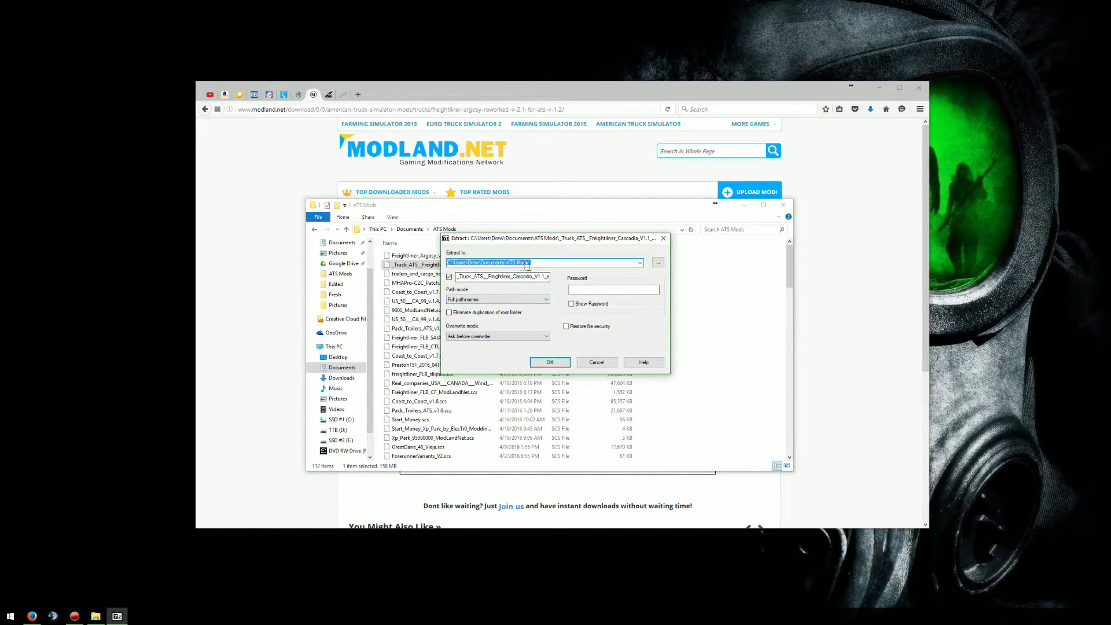
click(549, 363)
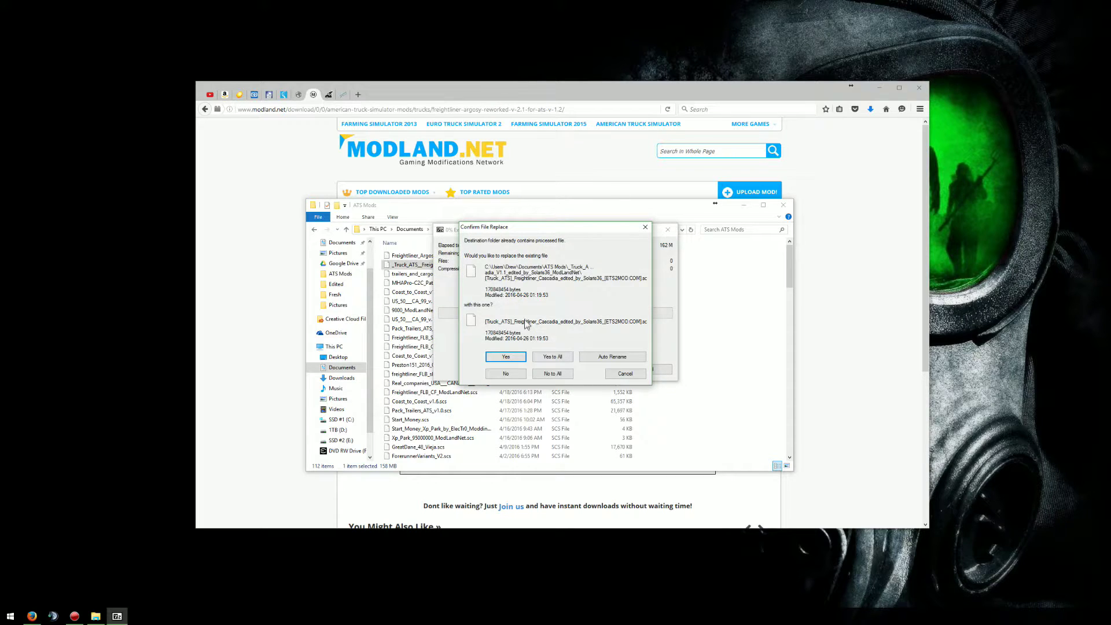
click(555, 358)
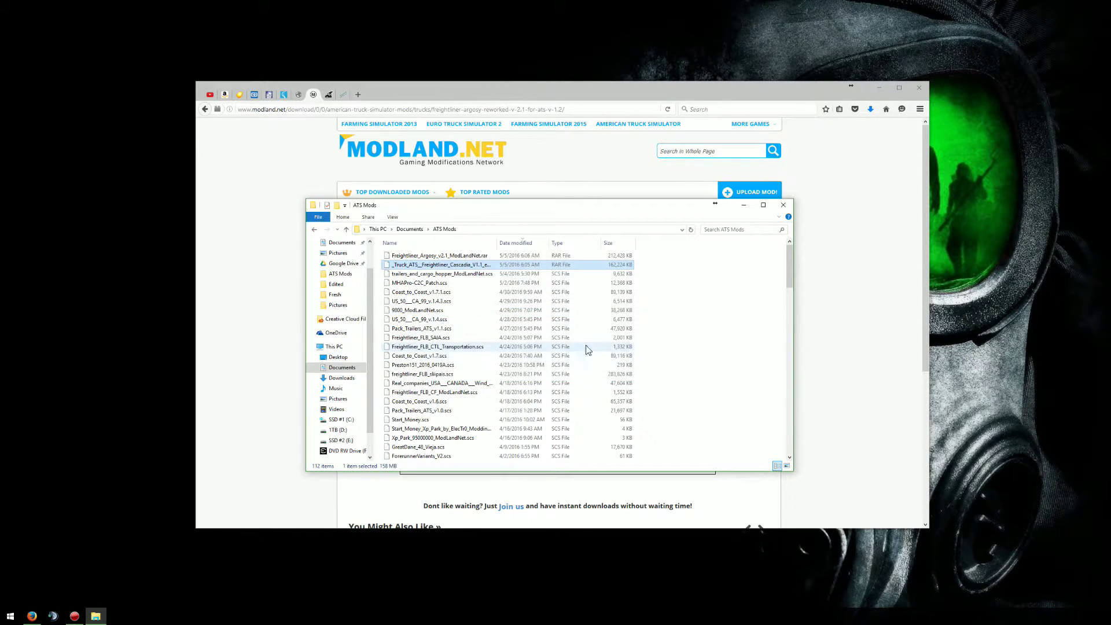
right_click(482, 266)
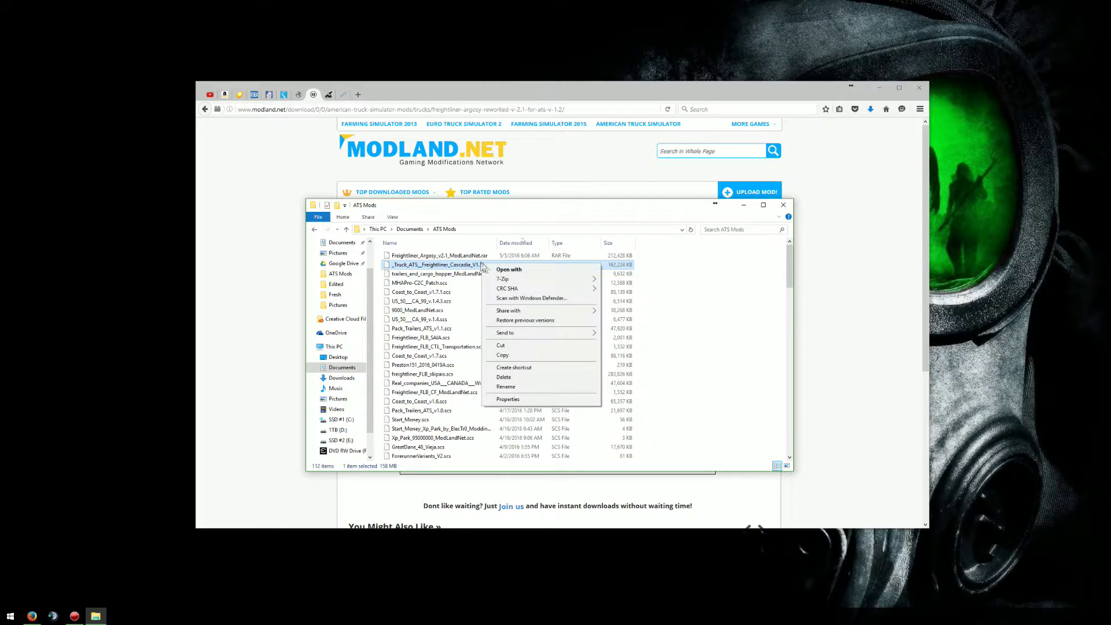
Cut the Cascadia RAR and paste it into the Cascadia folder, replacing the existing file
click(513, 347)
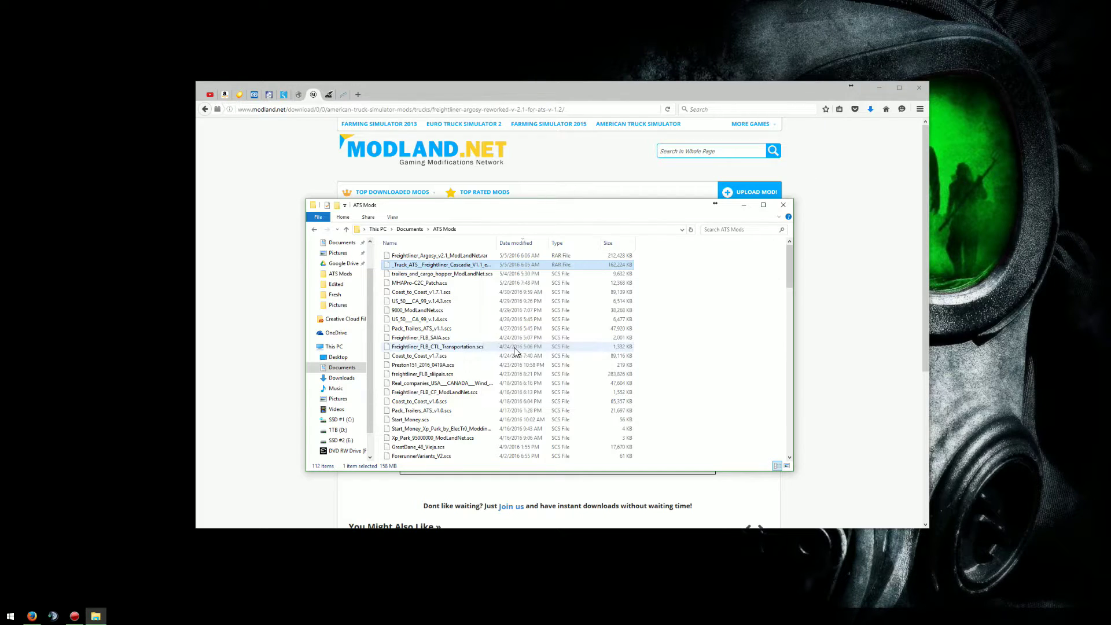
scroll(514, 347, down, 5)
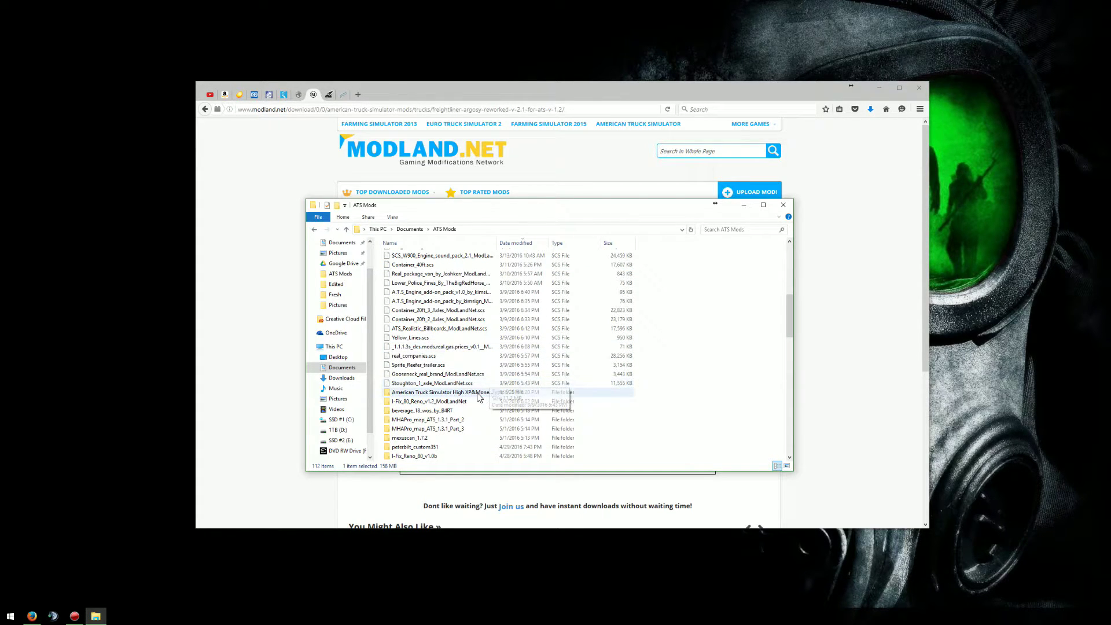
scroll(478, 396, down, 2)
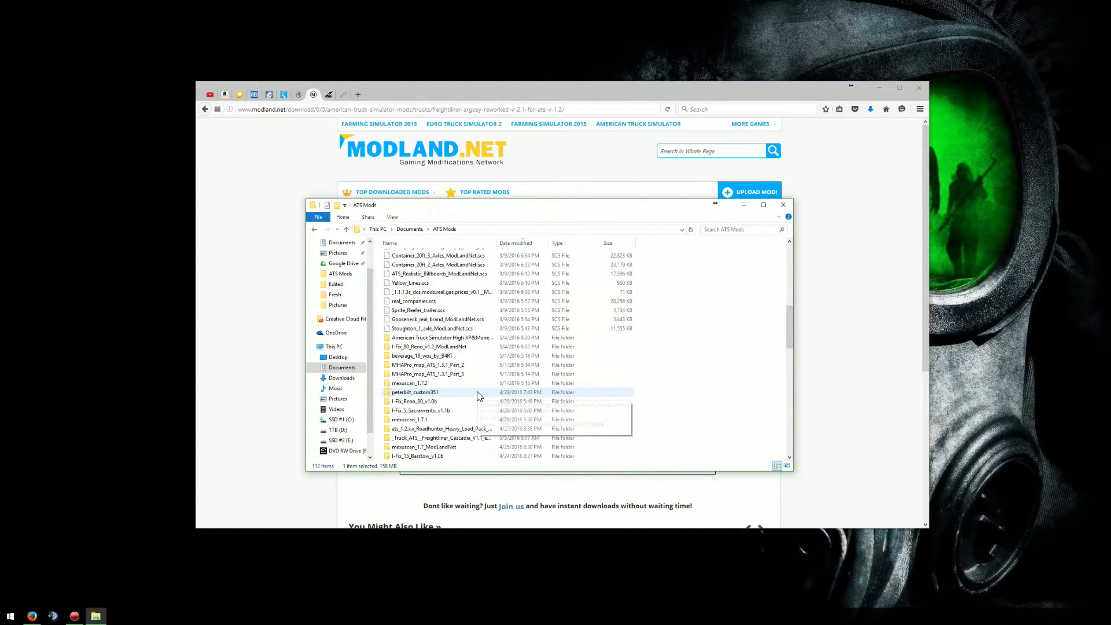
scroll(477, 392, down, 1)
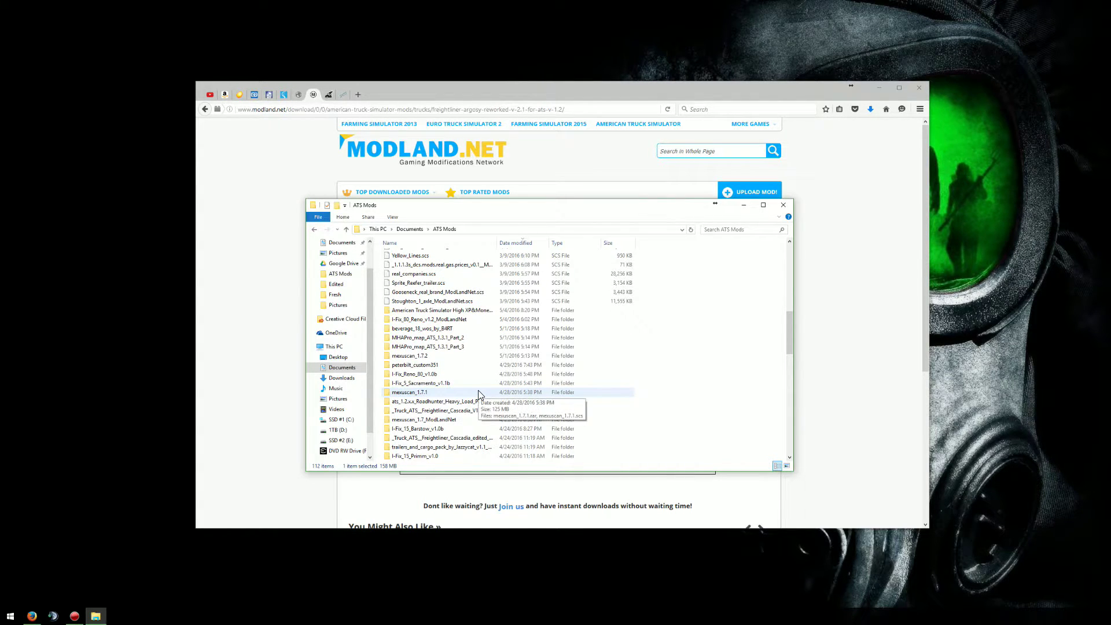
scroll(478, 395, up, 12)
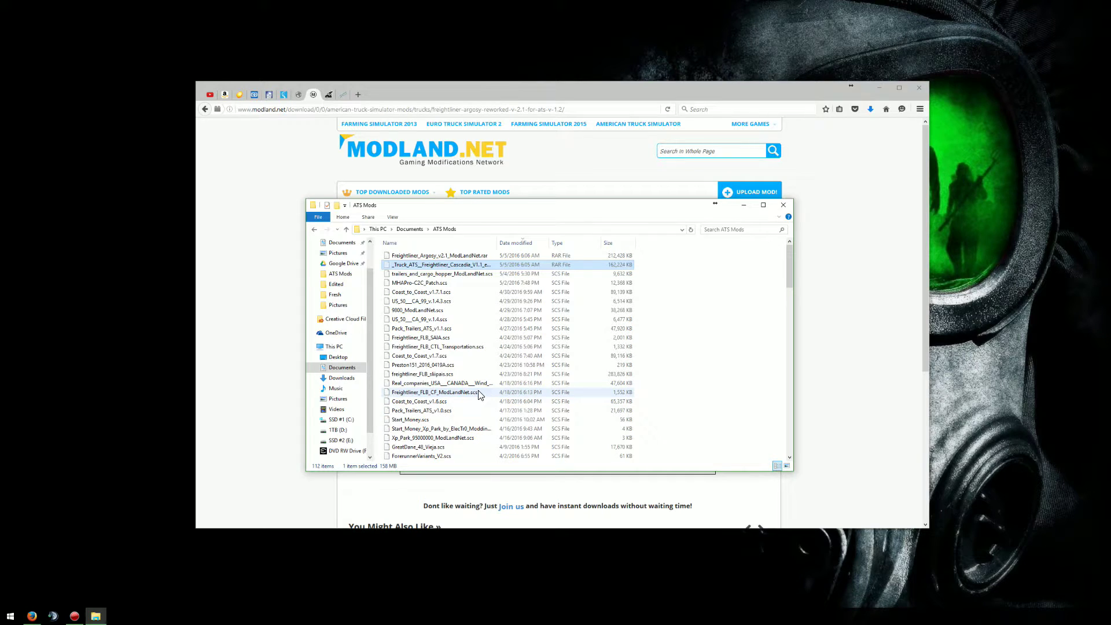
scroll(478, 395, down, 13)
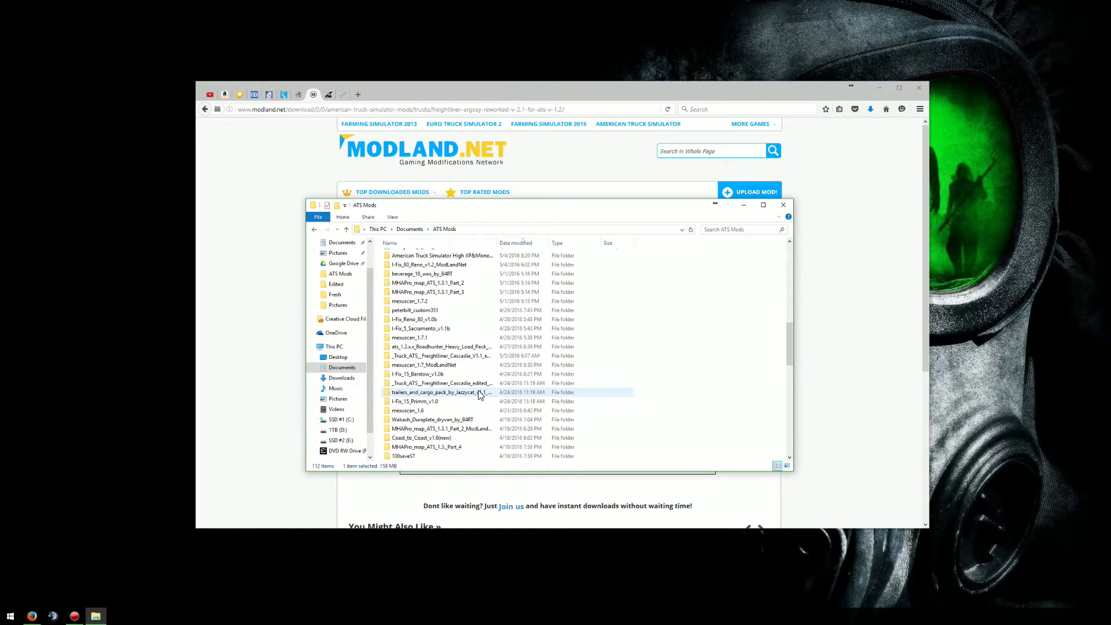
right_click(480, 357)
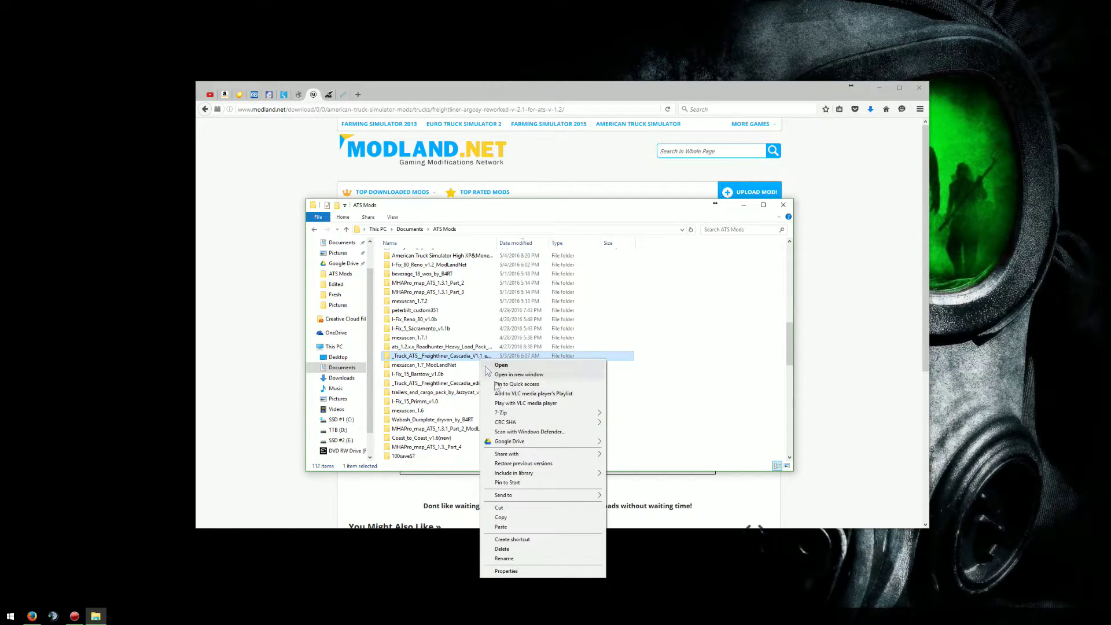
click(515, 527)
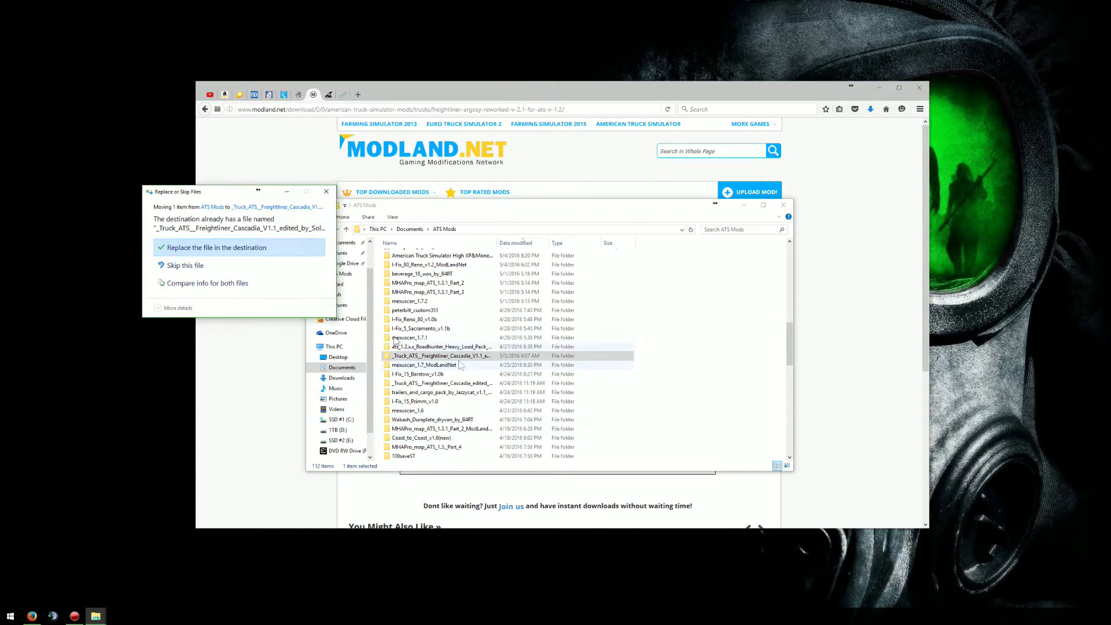
click(221, 248)
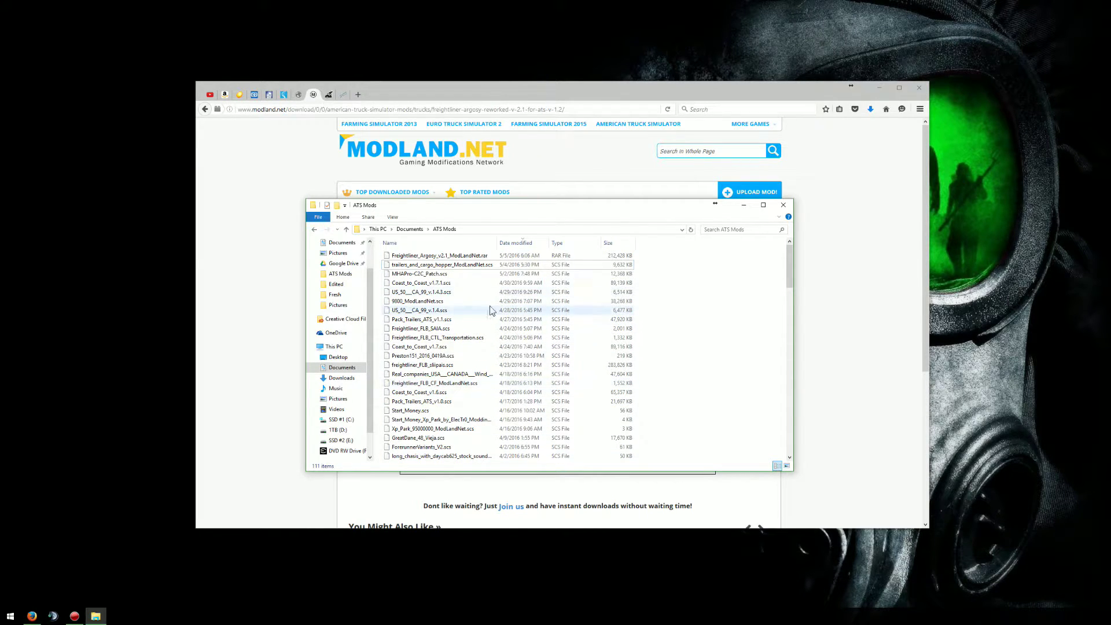
right_click(496, 259)
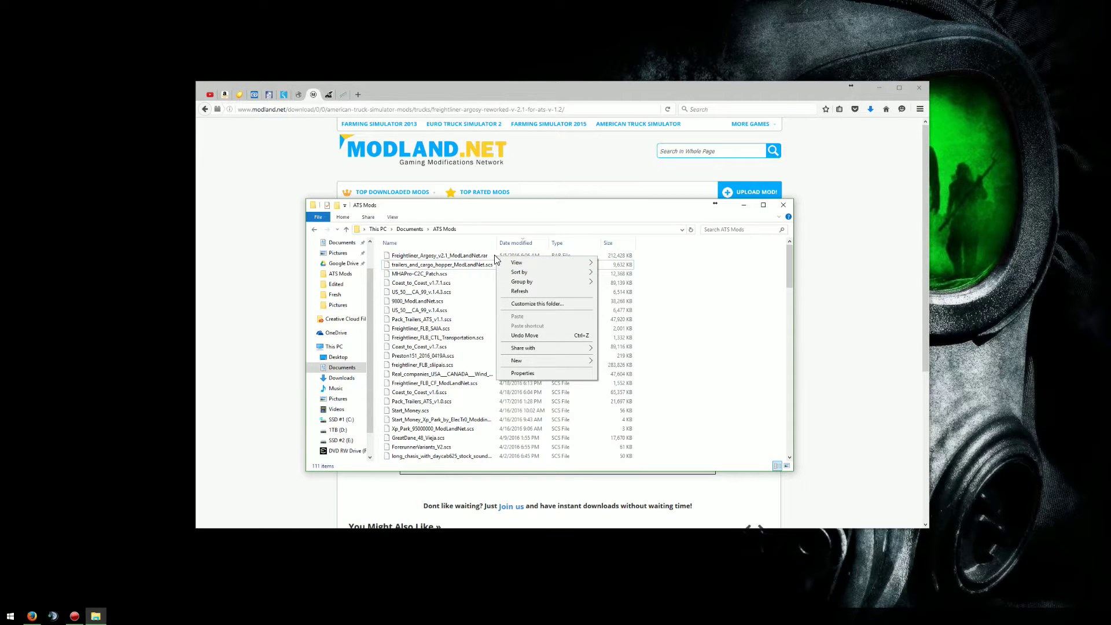
Extract Freightliner_Argosy_v2.1_ModLandNet.rar with 7-Zip into its own folder
click(487, 258)
right_click(484, 261)
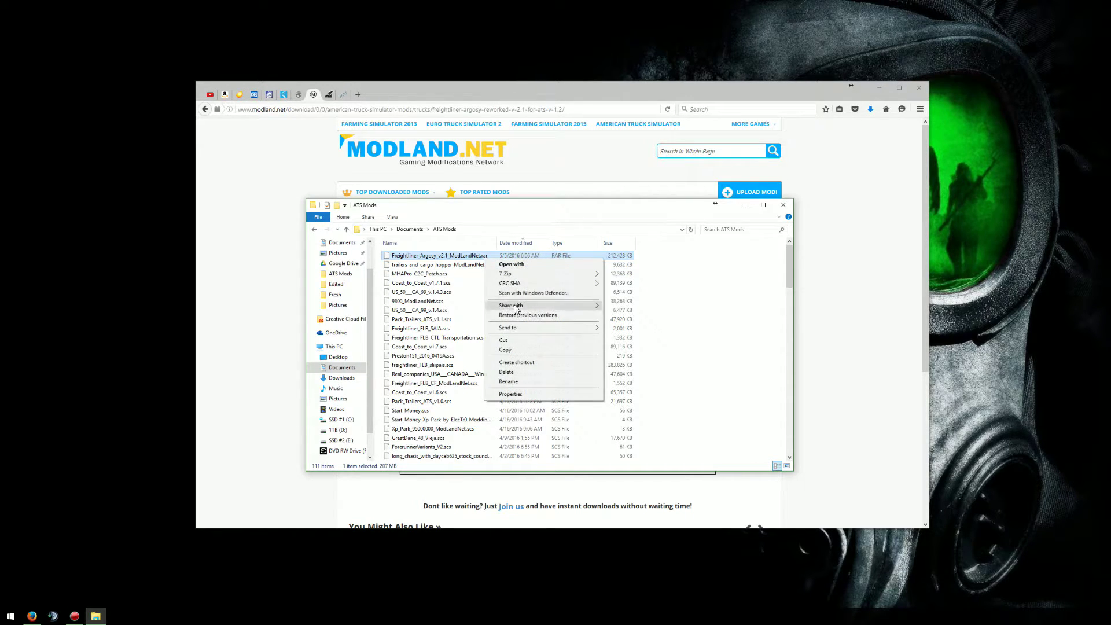
mouse_move(543, 277)
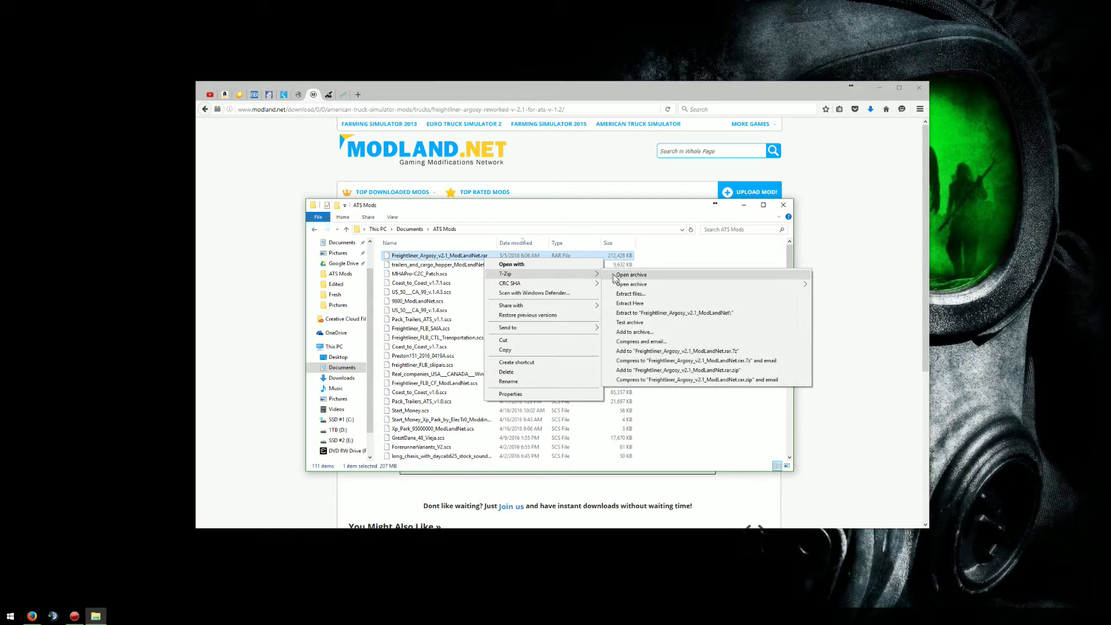
click(643, 296)
click(542, 361)
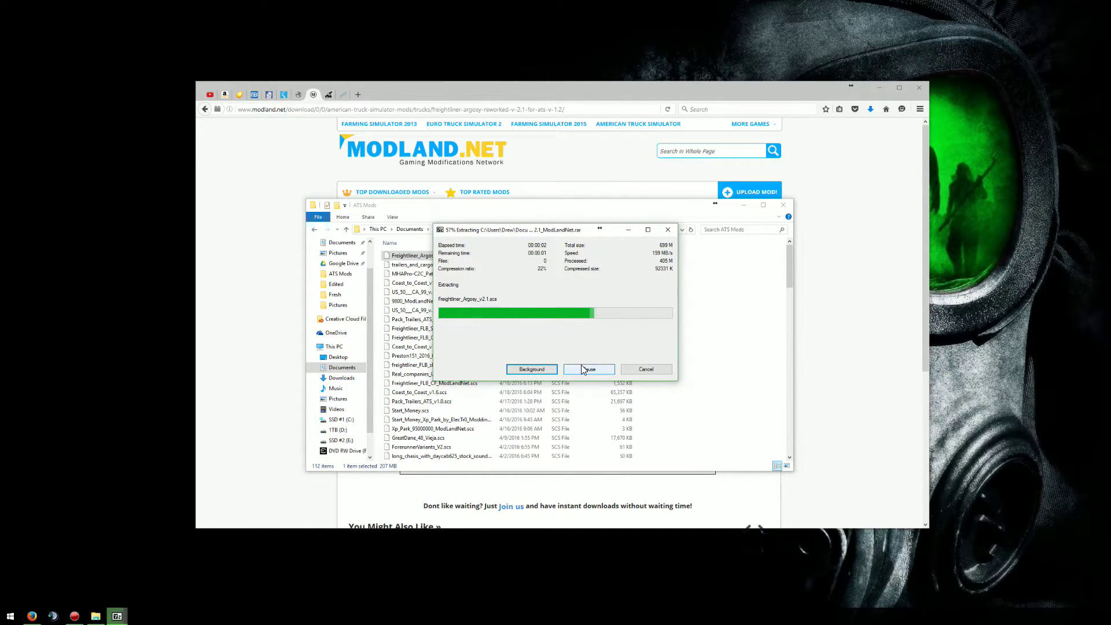
Move the Argosy RAR into the Freightliner_Argosy_v2.1_ModLandNet folder, check it, and return to ATS Mods
right_click(497, 257)
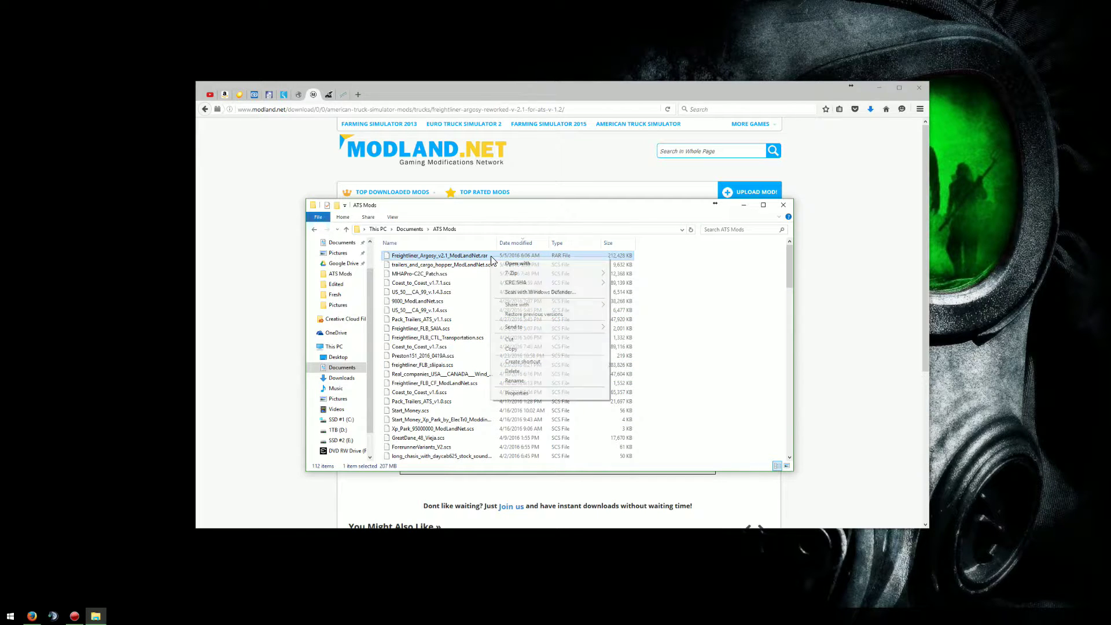
click(514, 341)
scroll(475, 364, down, 9)
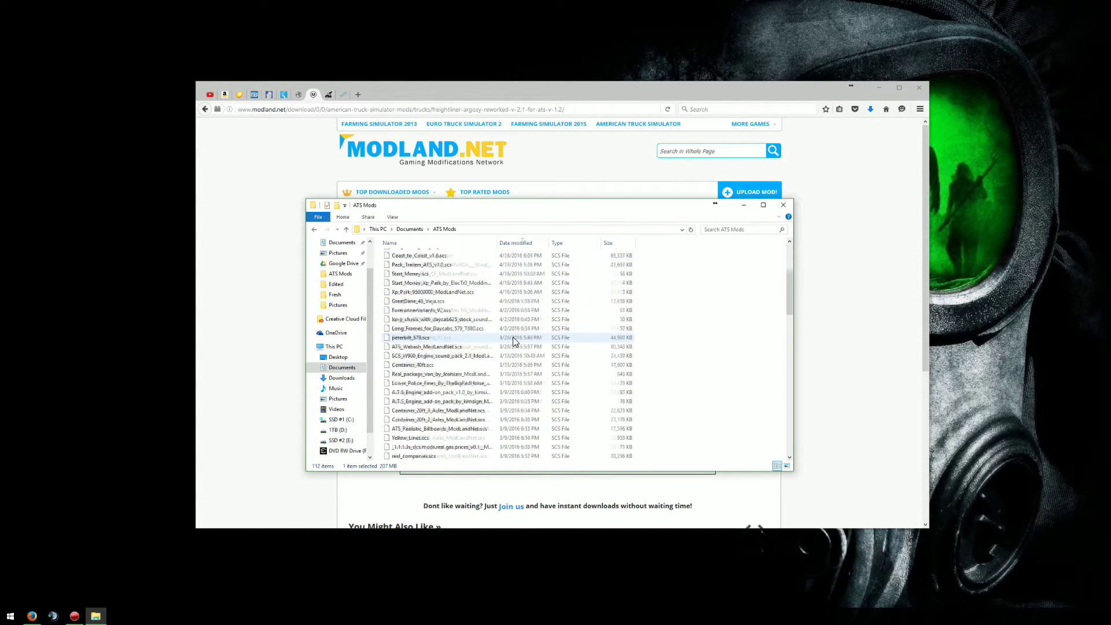
right_click(438, 384)
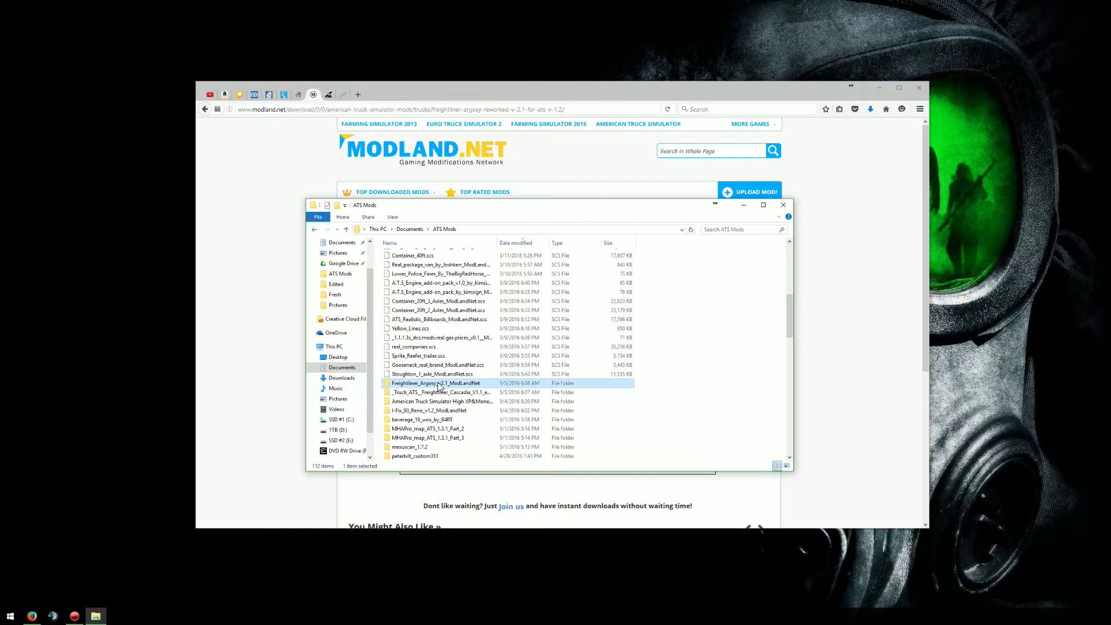
click(464, 551)
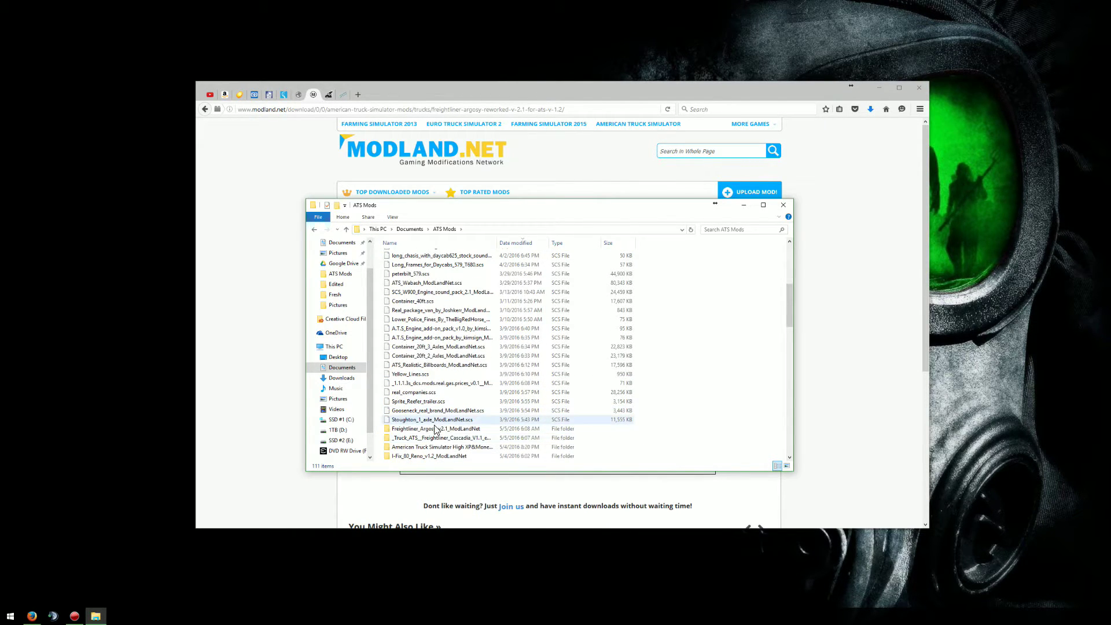
double_click(437, 429)
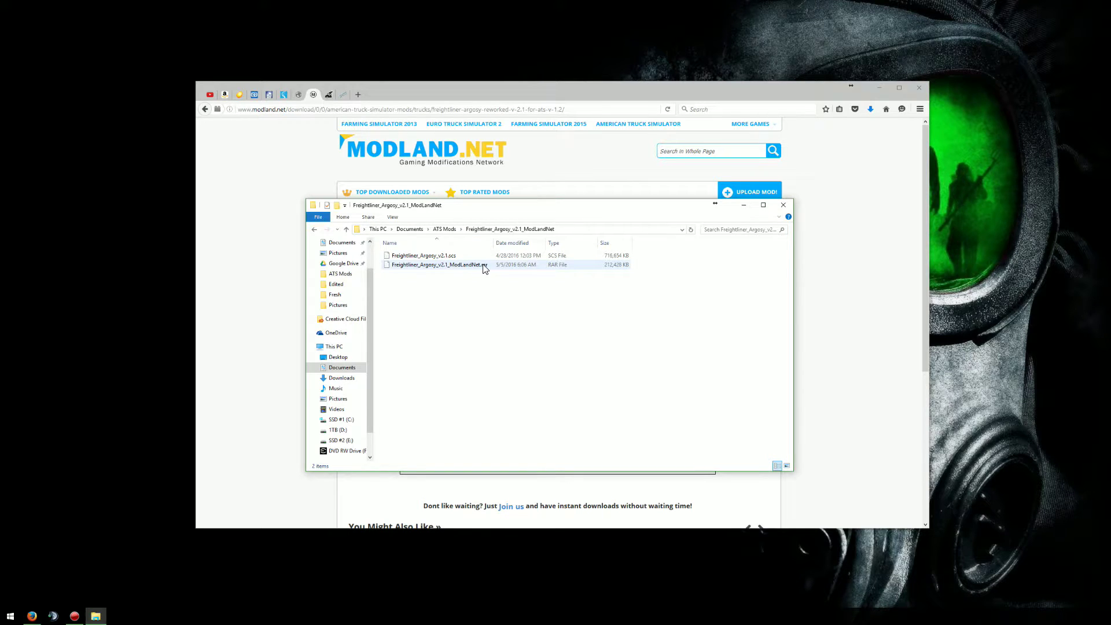
click(507, 256)
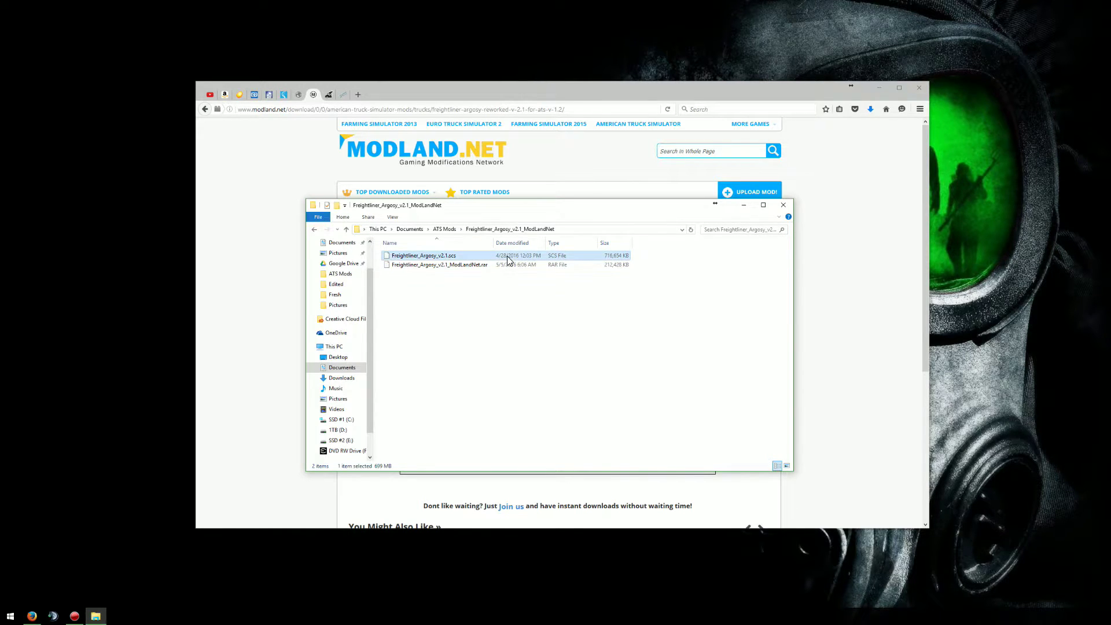
click(346, 230)
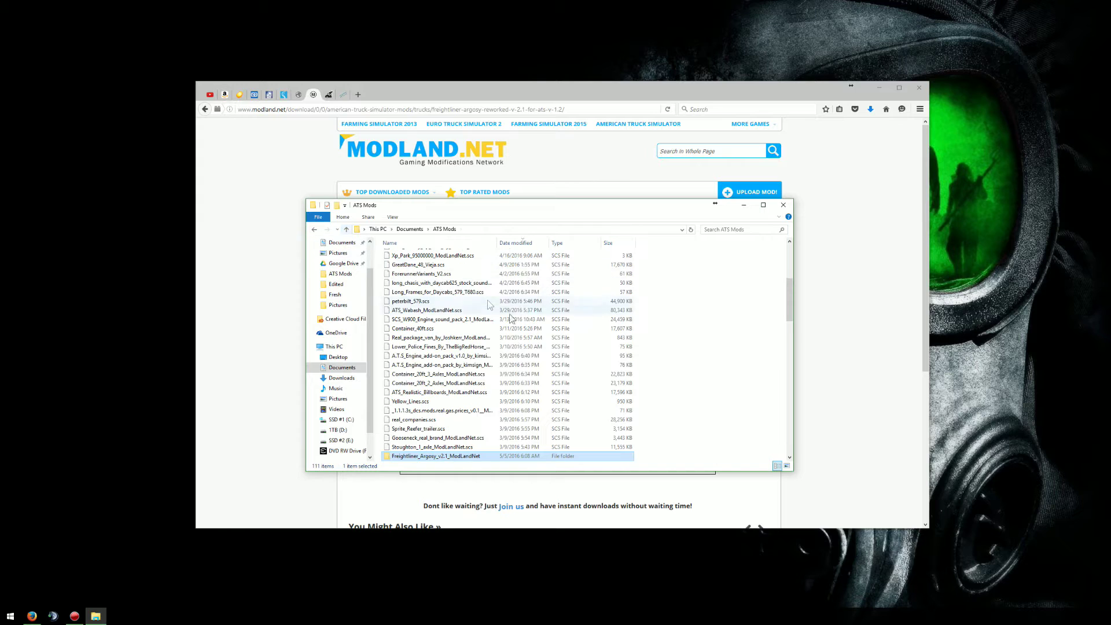
scroll(525, 328, up, 15)
scroll(524, 312, down, 6)
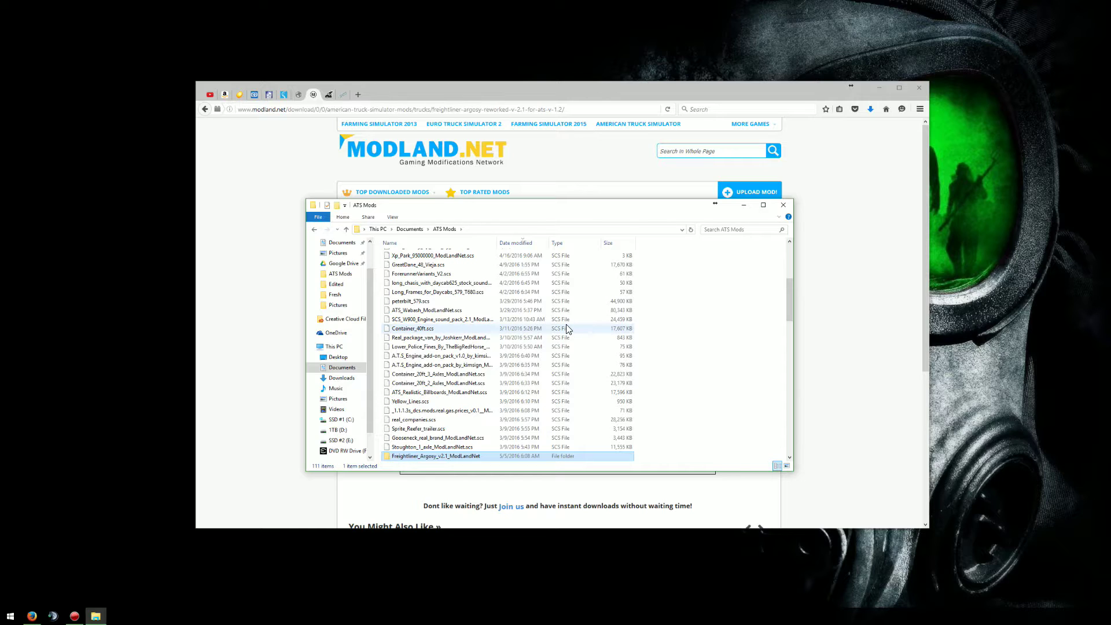
scroll(561, 347, up, 6)
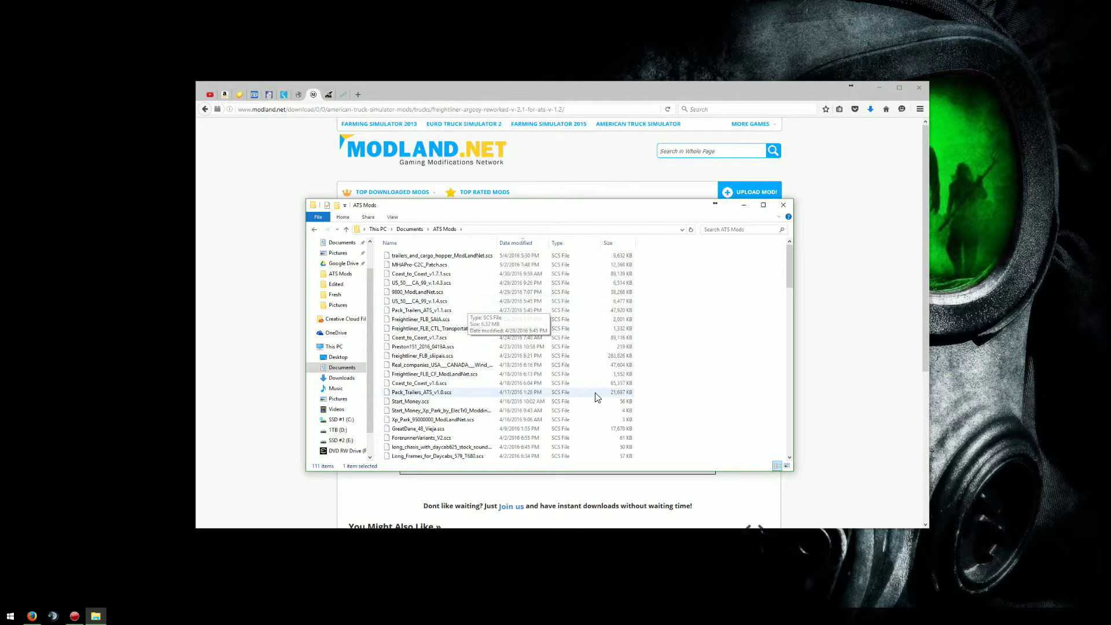
scroll(596, 392, down, 8)
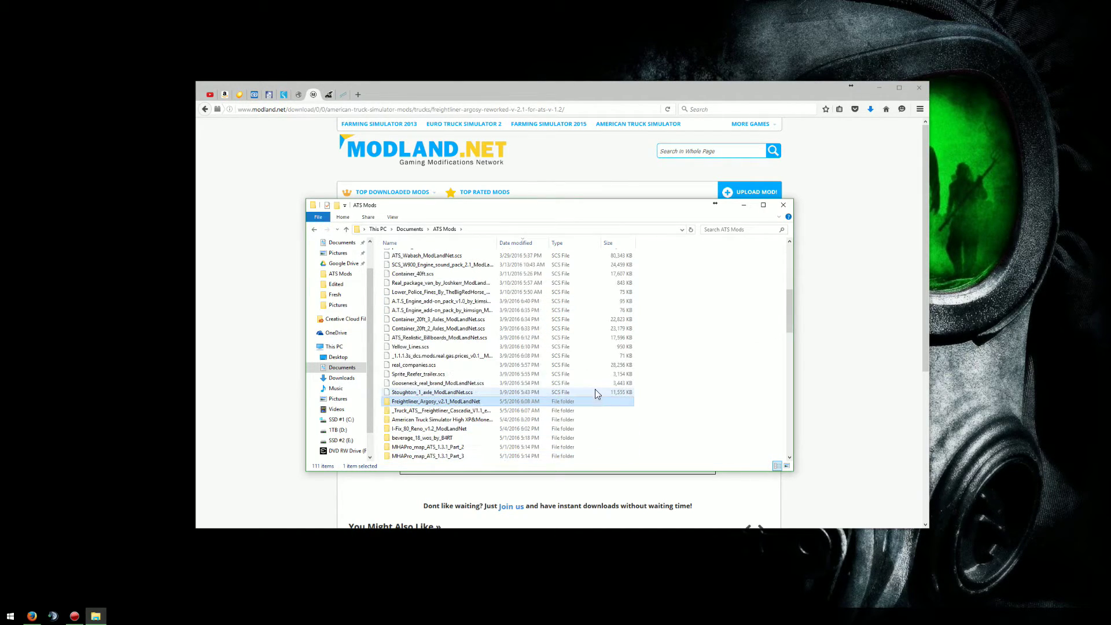
double_click(474, 402)
Copy the Freightliner_Argosy_v2.1.scs mod file
right_click(485, 255)
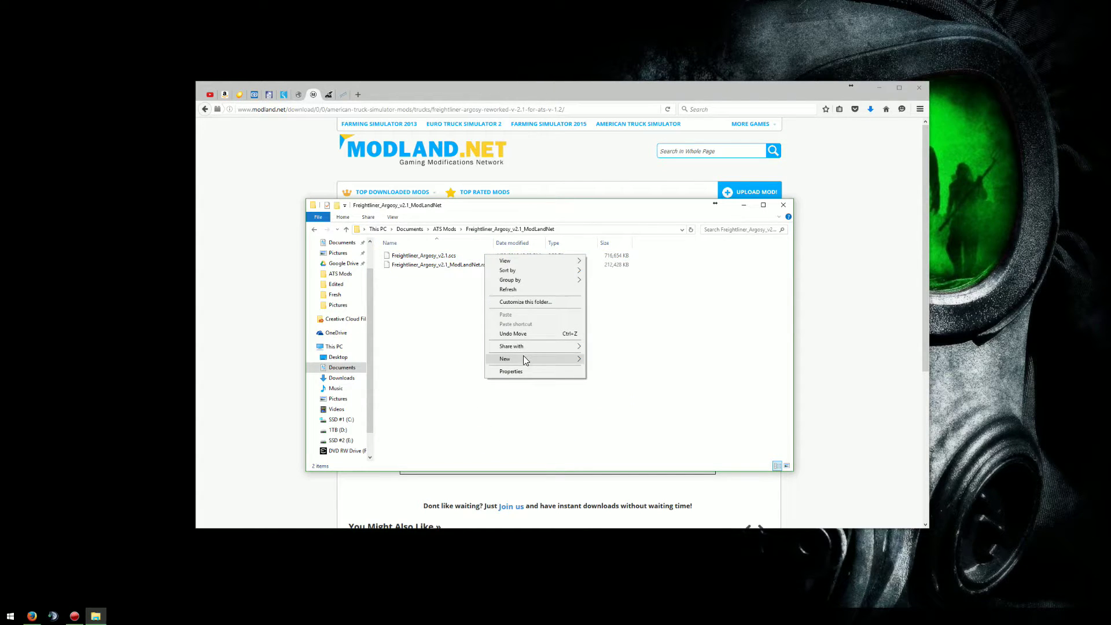
click(459, 257)
right_click(457, 256)
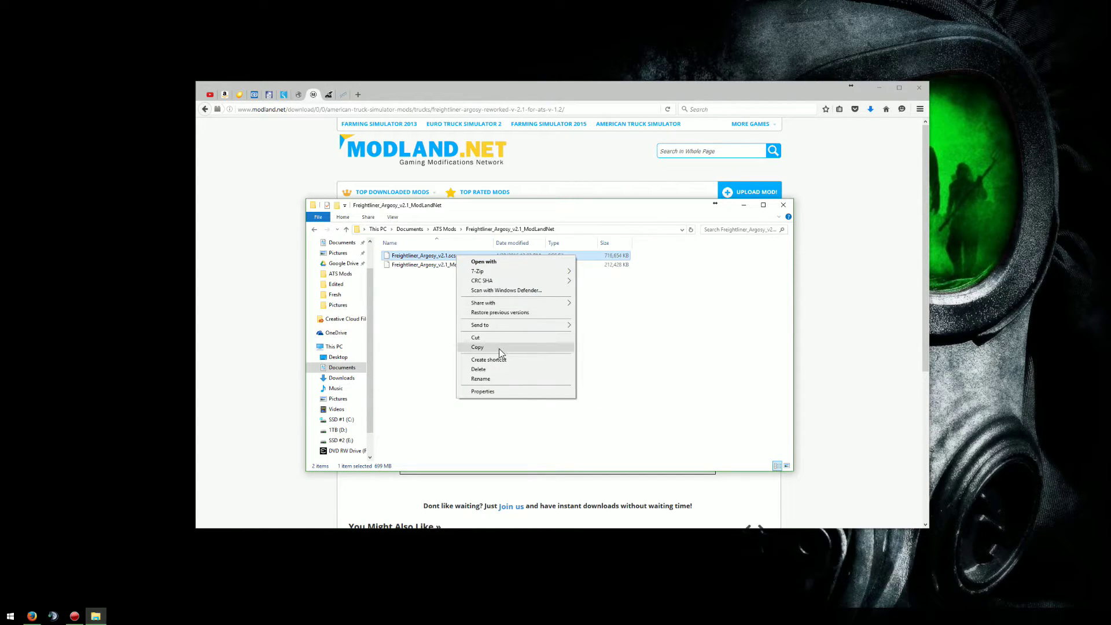
click(495, 348)
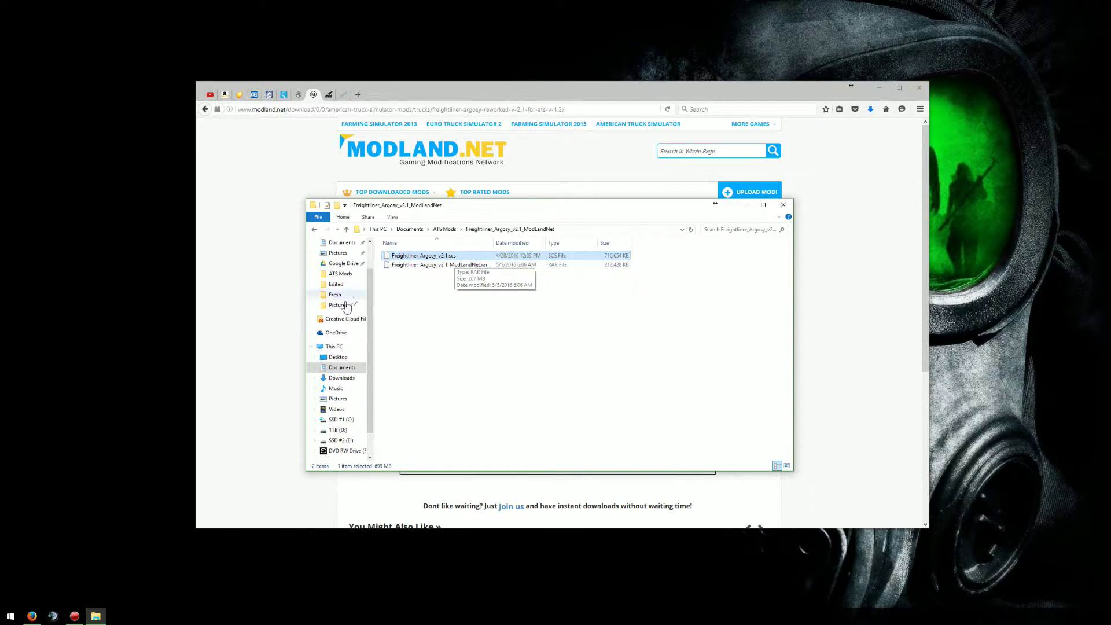
In Documents\American Truck Simulator, copy and open the mod folder, sorted by Date modified
click(341, 242)
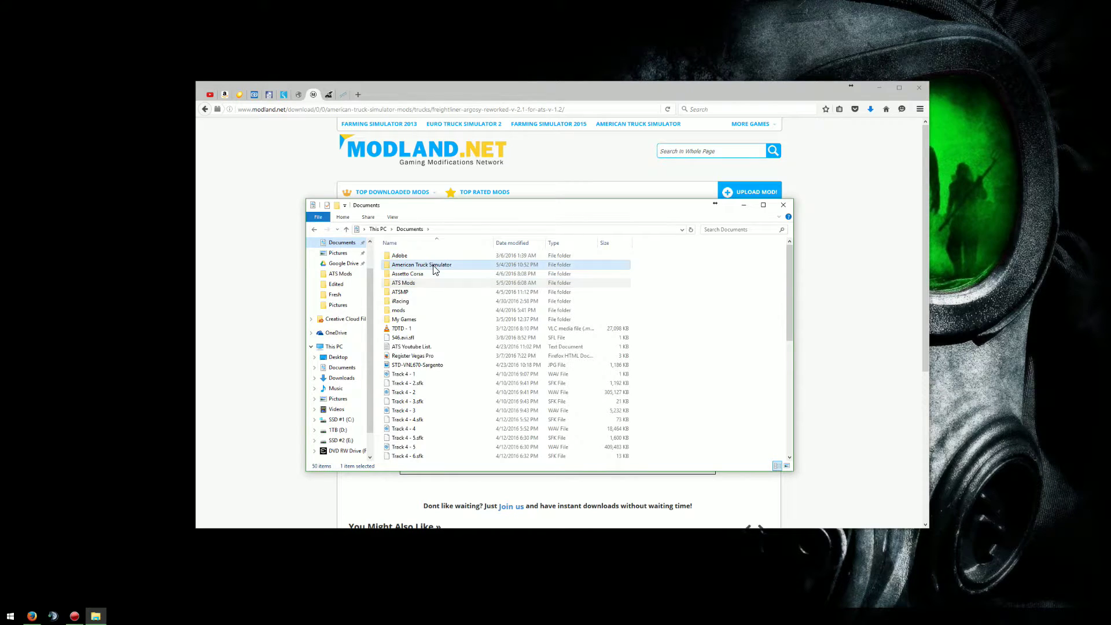
double_click(435, 265)
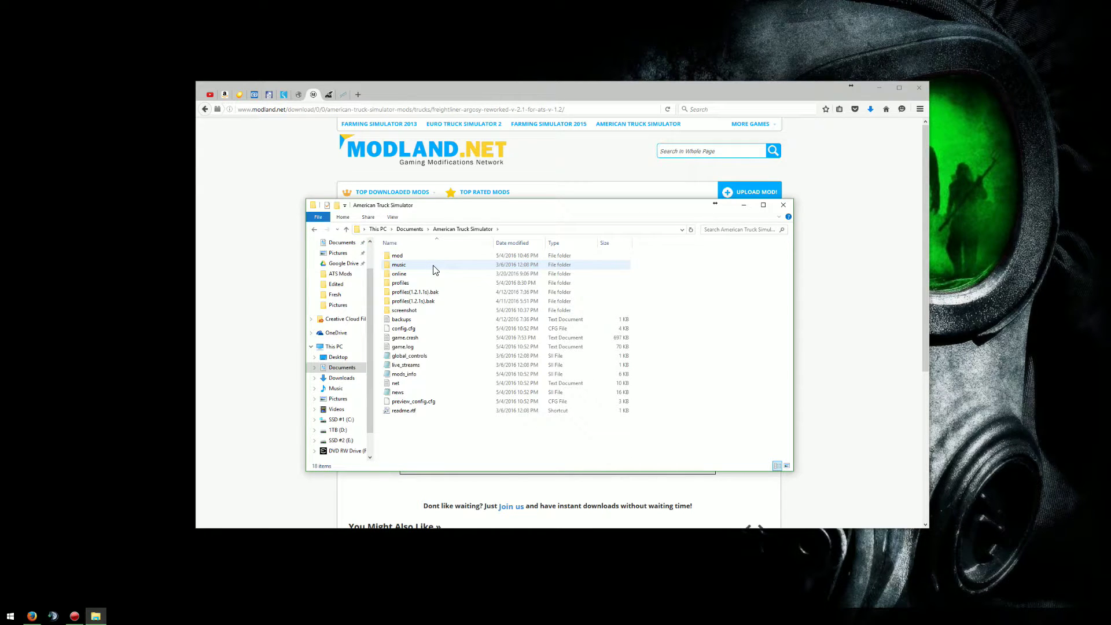
right_click(401, 255)
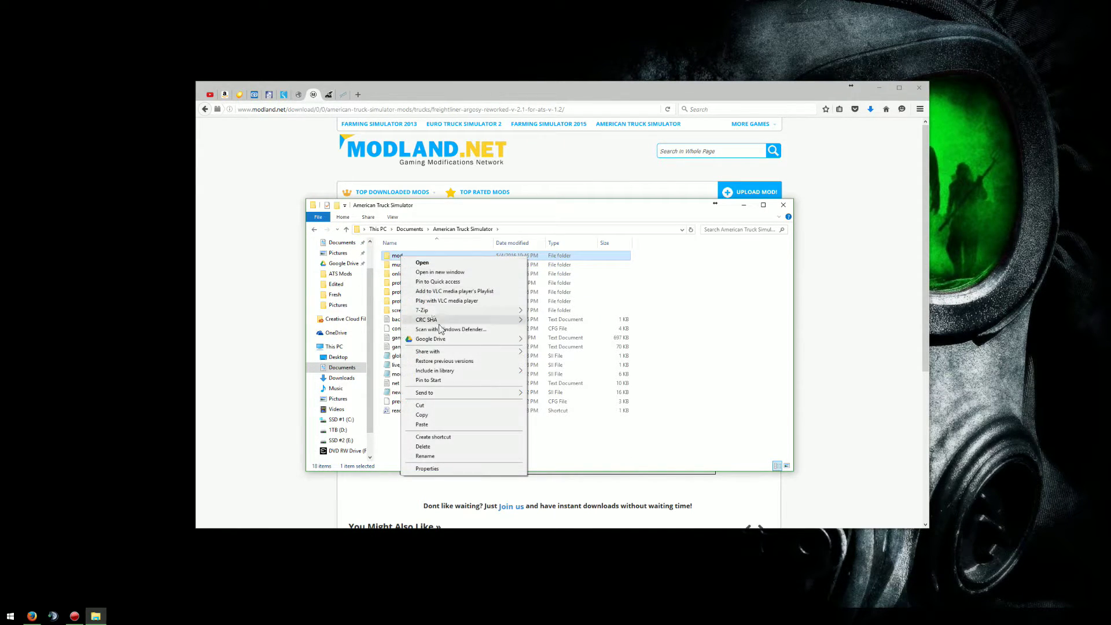
click(428, 416)
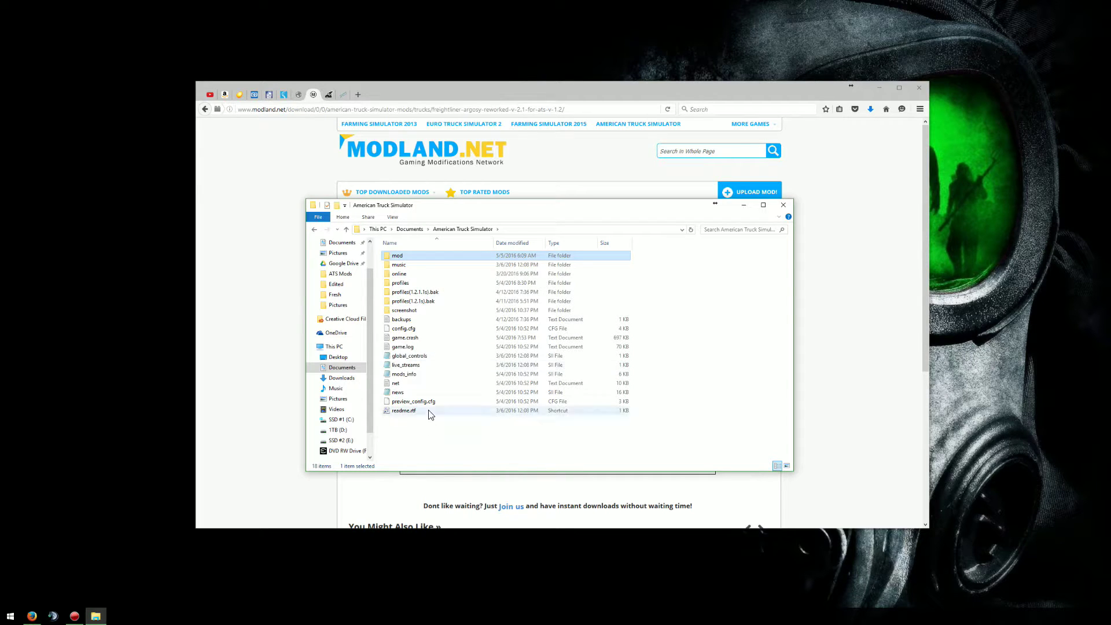
double_click(417, 256)
scroll(431, 273, down, 10)
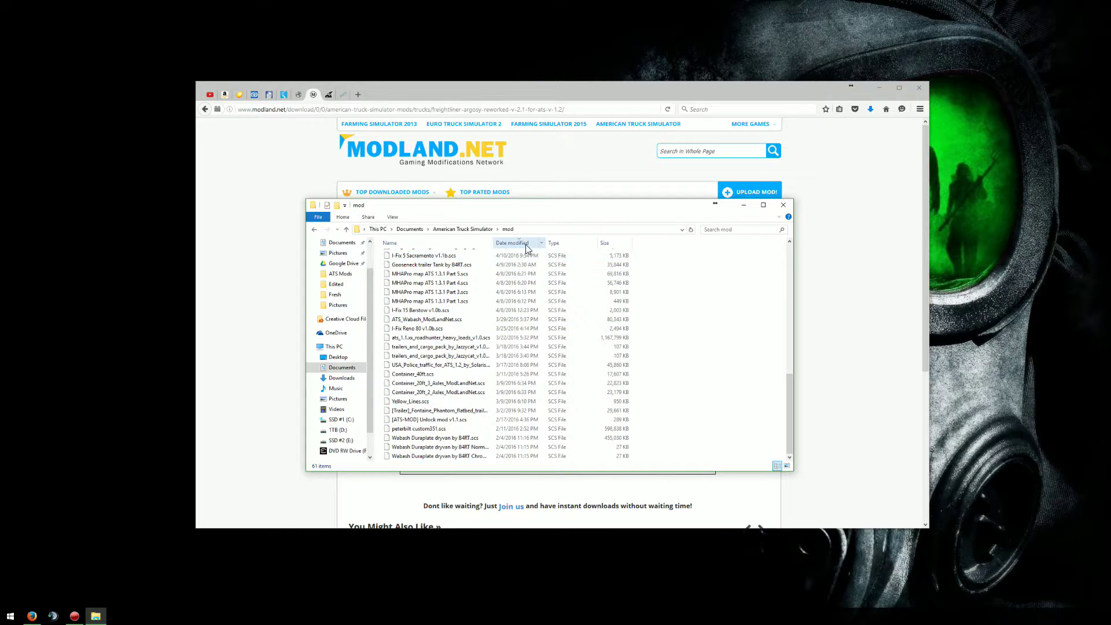
click(515, 243)
scroll(528, 318, down, 12)
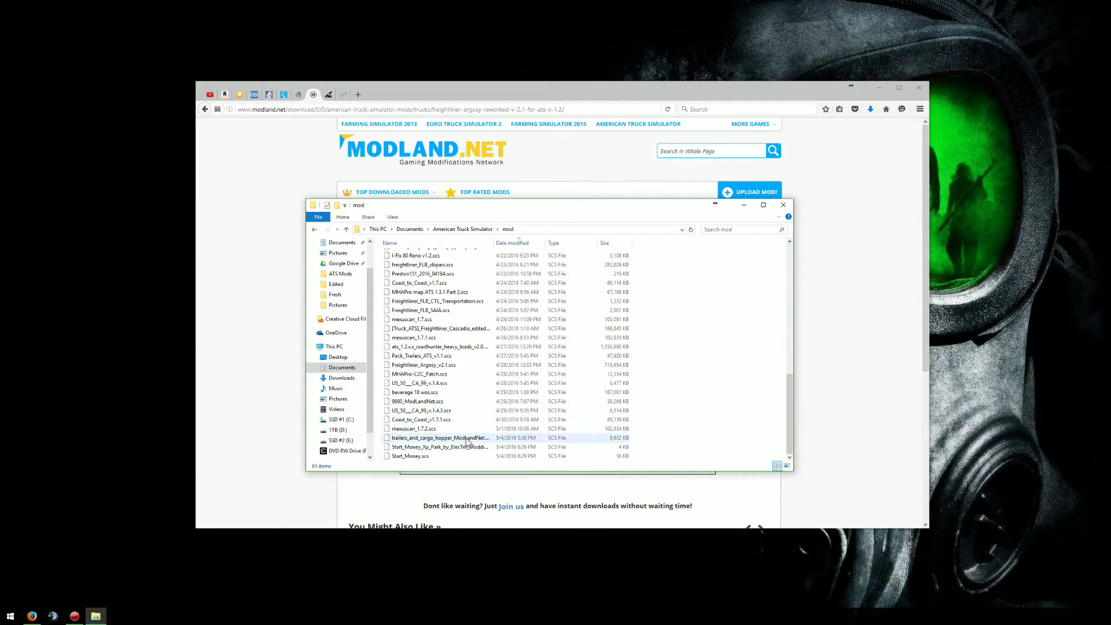
scroll(437, 409, up, 8)
scroll(437, 409, up, 5)
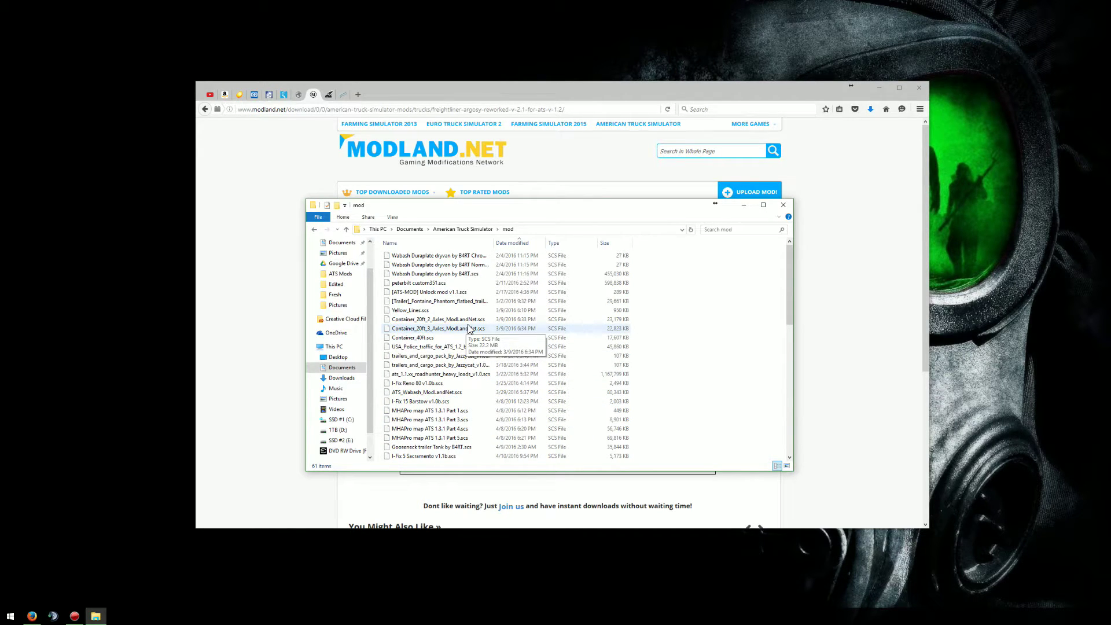
Close Explorer, minimize Firefox, and launch American Truck Simulator from the Start menu
click(786, 205)
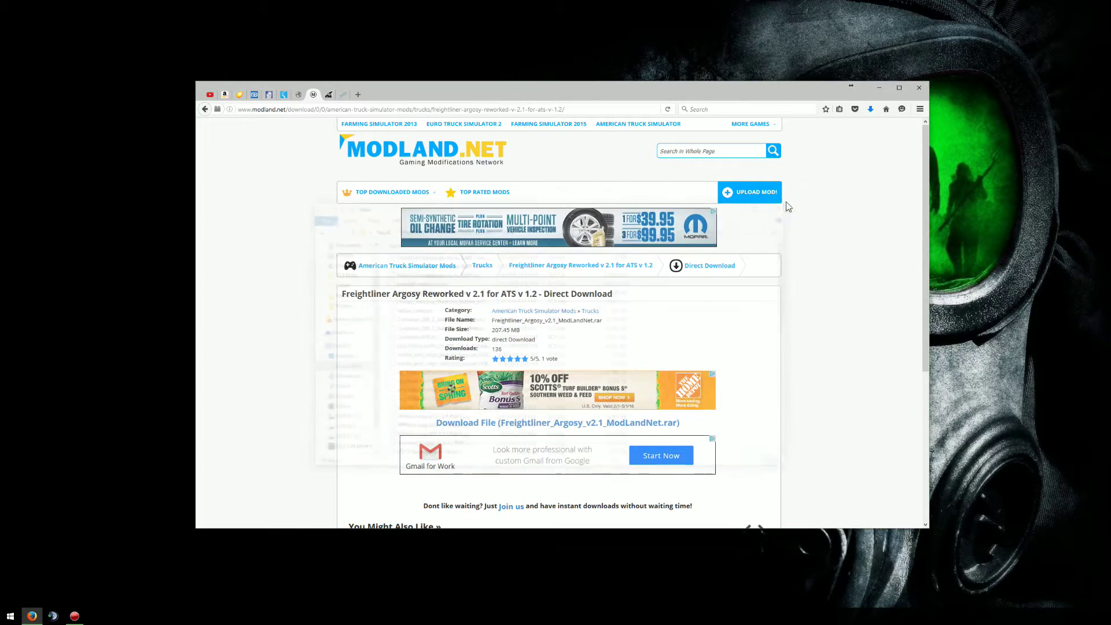
click(886, 87)
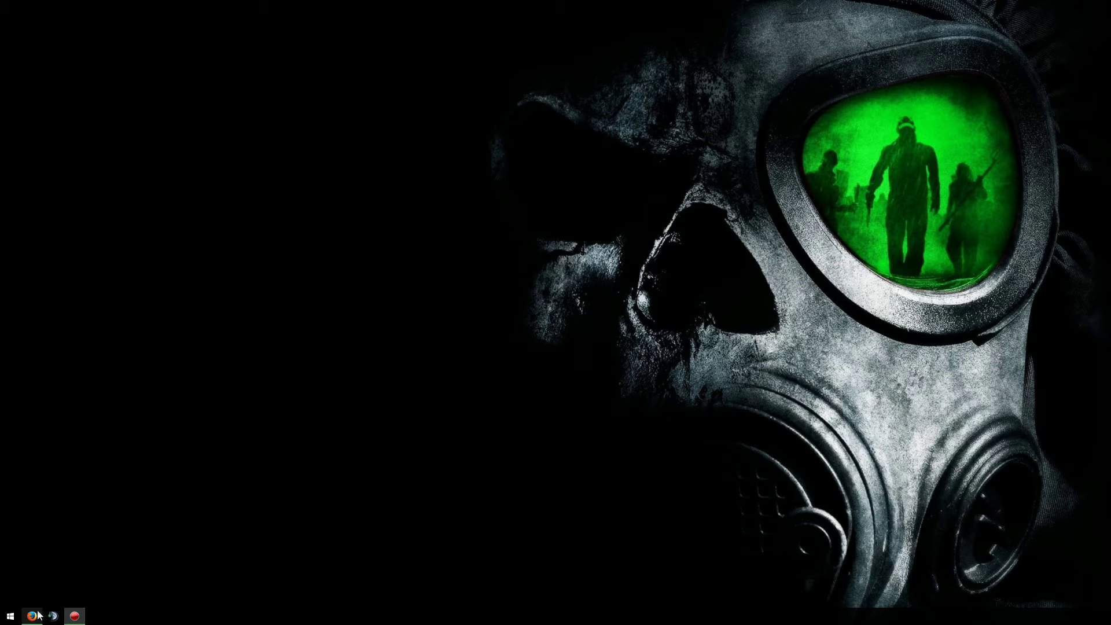
click(9, 617)
click(198, 443)
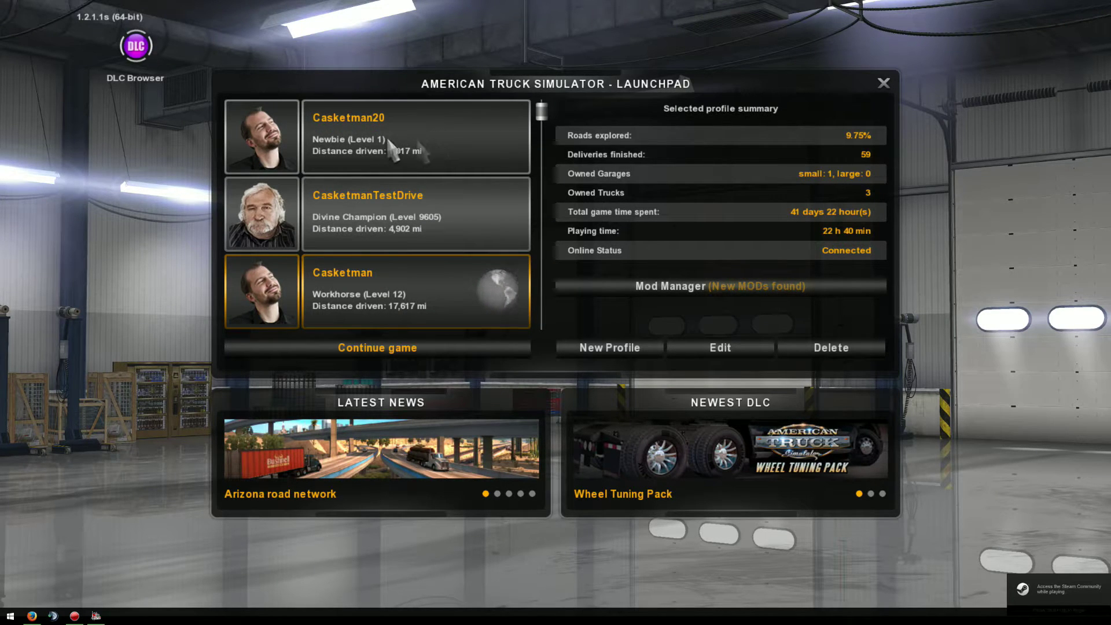
Select the Workhorse level 12 profile on the launchpad
click(394, 150)
click(437, 199)
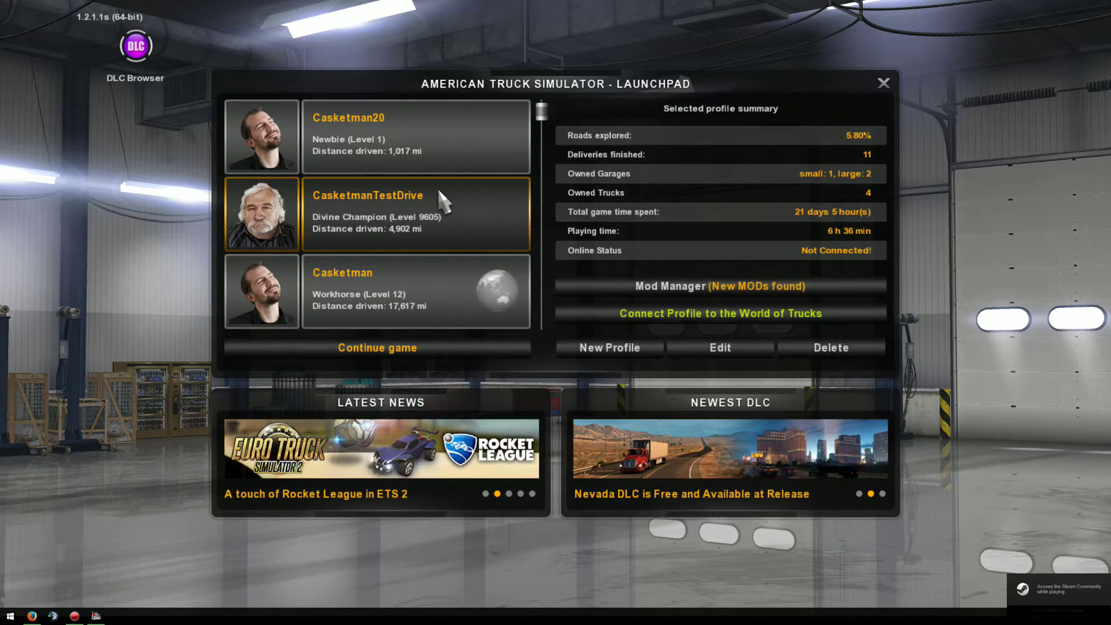
click(447, 301)
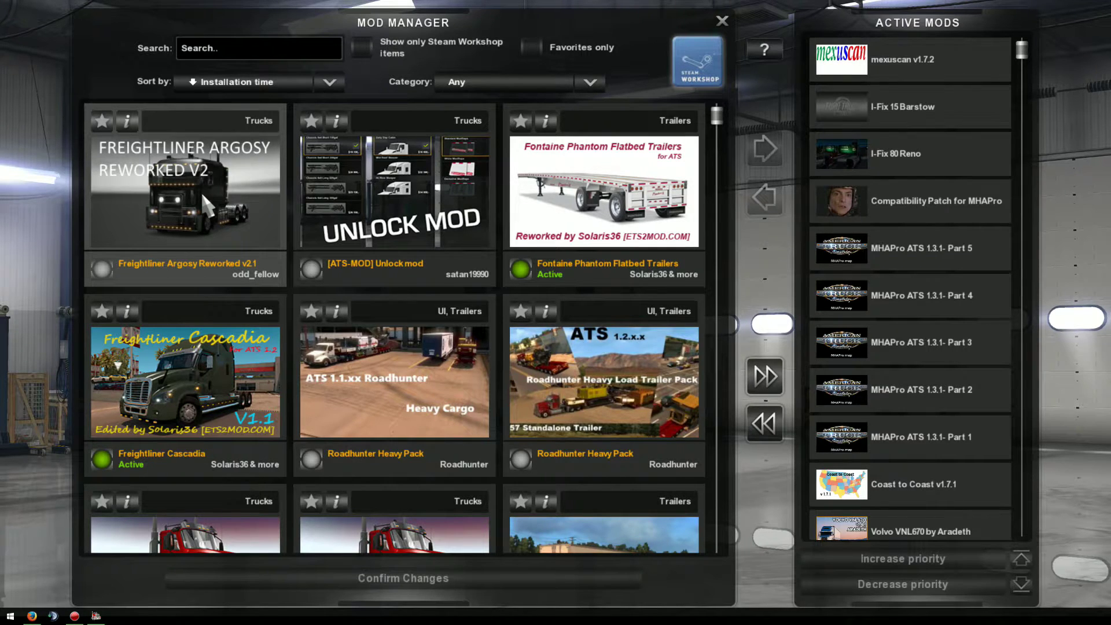
Activate Freightliner Argosy Reworked v2.1 by moving it into the Active Mods list
double_click(200, 190)
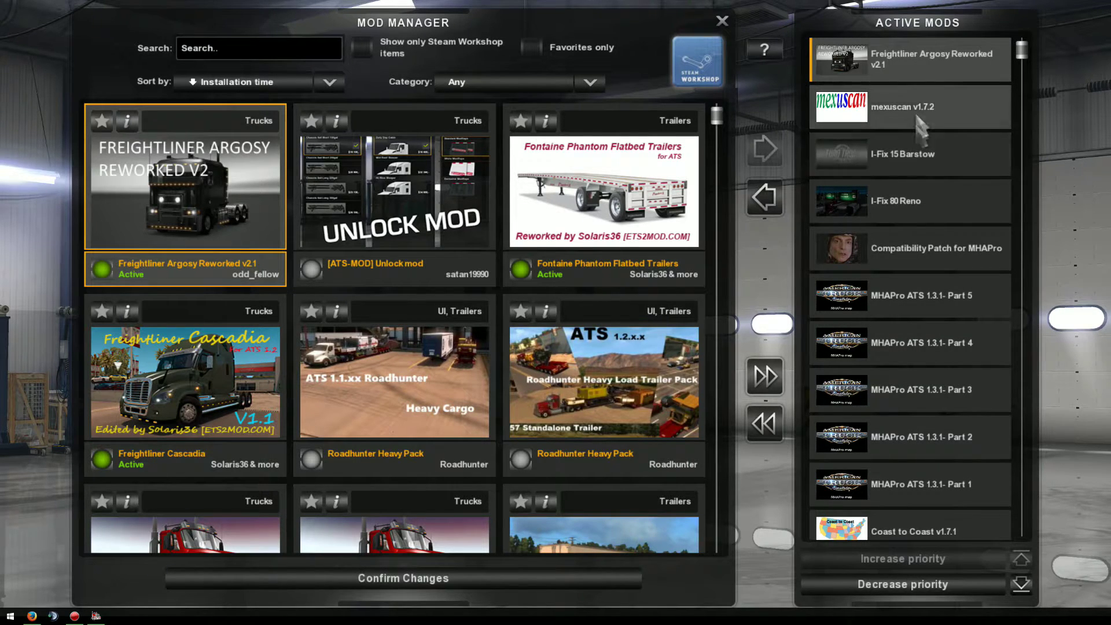
Lower the Argosy mod's priority until it sits below Freightliner FLB-Consolidated Freightway
click(915, 584)
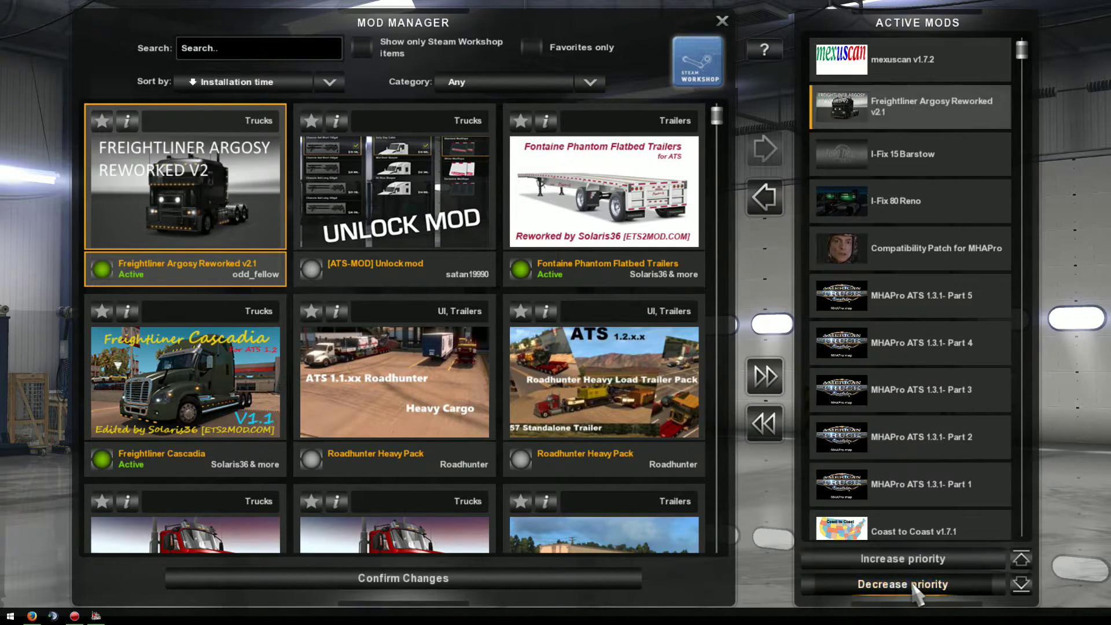
click(915, 584)
click(916, 585)
click(918, 588)
click(918, 587)
click(917, 587)
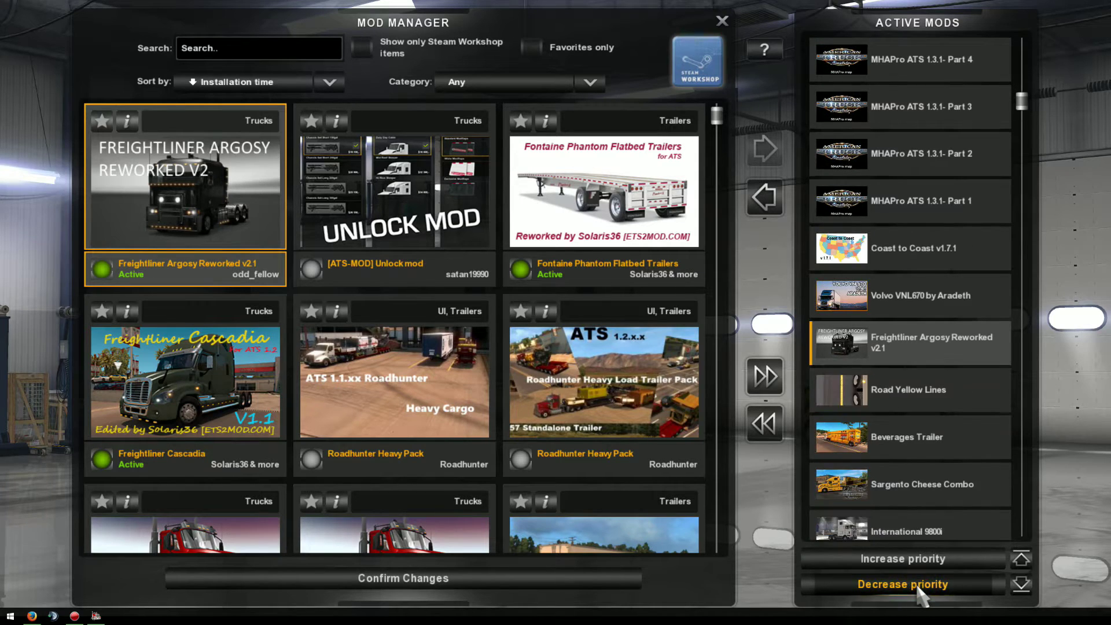
click(917, 586)
click(917, 587)
click(917, 587)
click(918, 587)
click(918, 586)
click(917, 587)
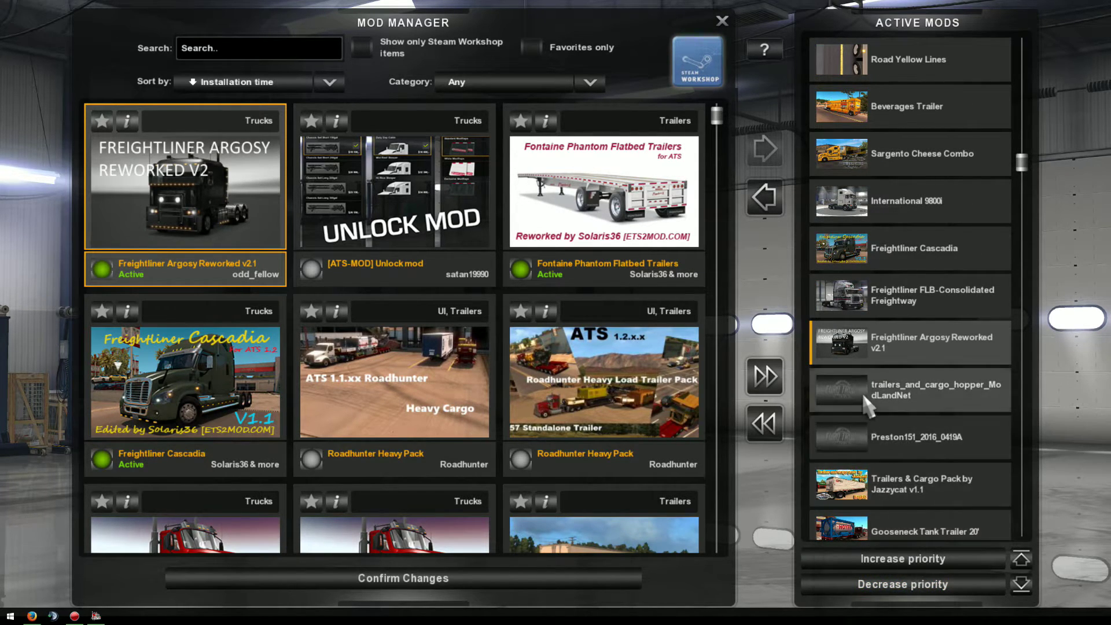
Review the active mods load order and confirm the Mod Manager changes
scroll(867, 399, up, 10)
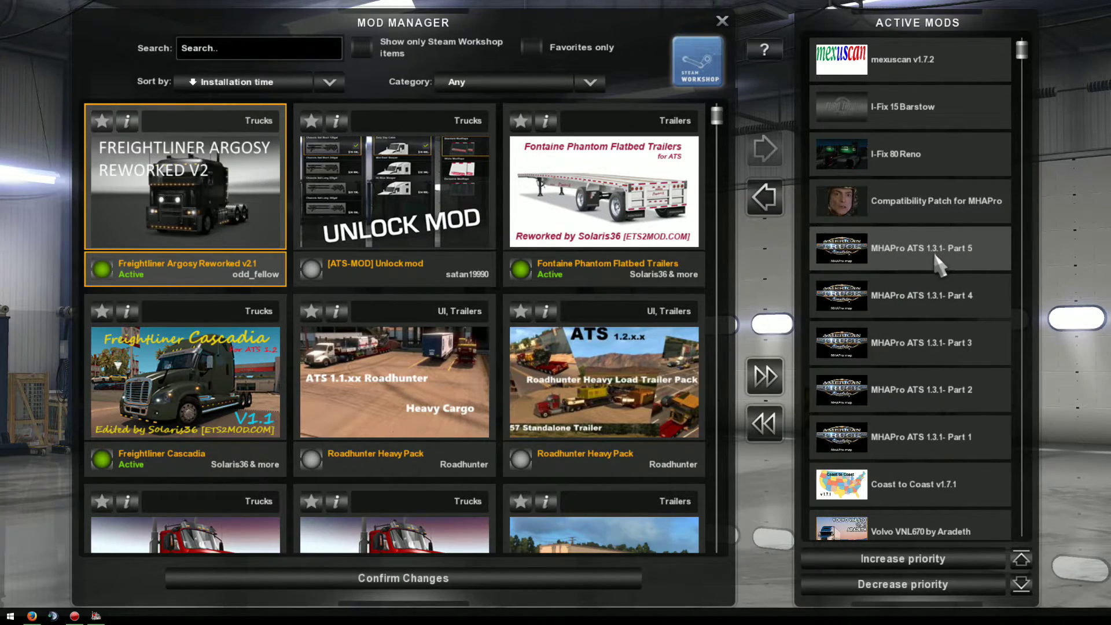
scroll(926, 503, down, 10)
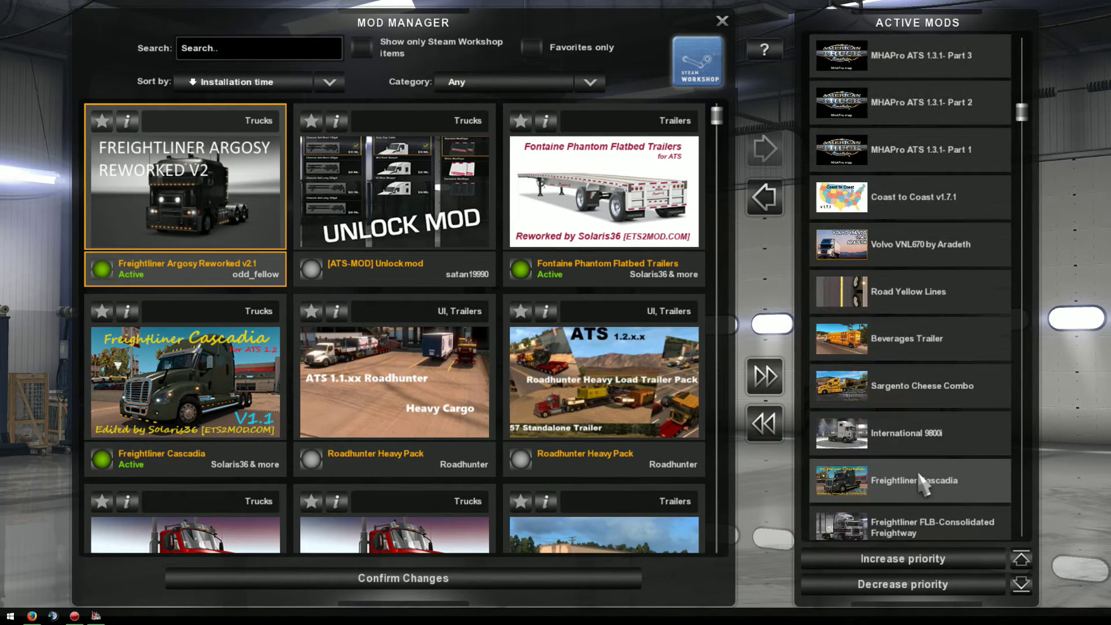
scroll(869, 426, down, 8)
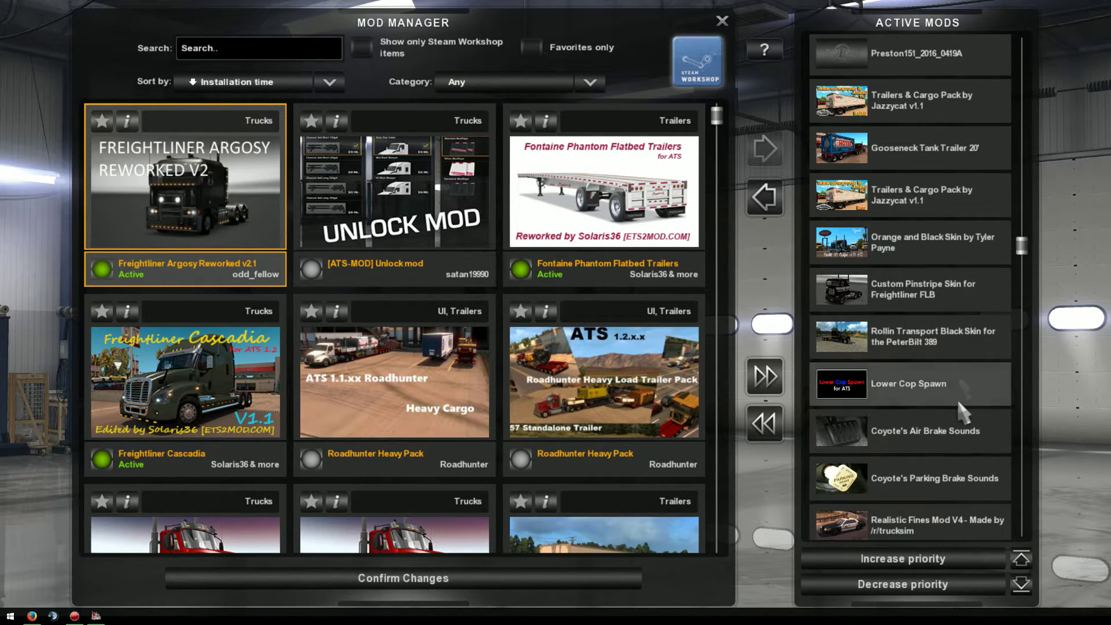
scroll(923, 417, up, 7)
scroll(929, 448, up, 6)
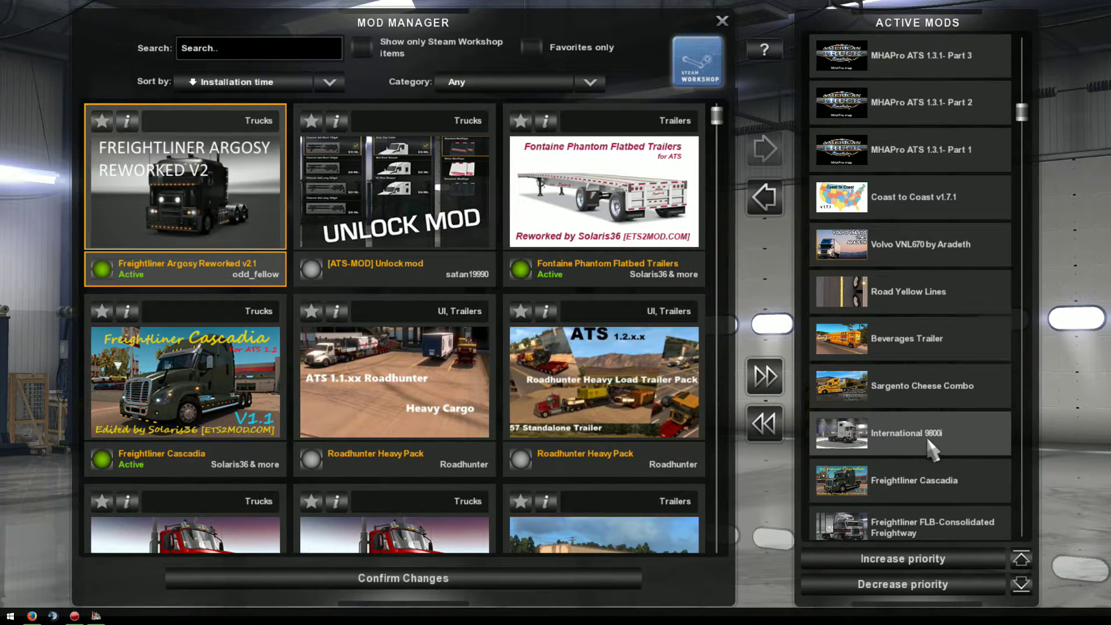
scroll(933, 448, down, 4)
scroll(933, 443, down, 1)
scroll(933, 443, up, 10)
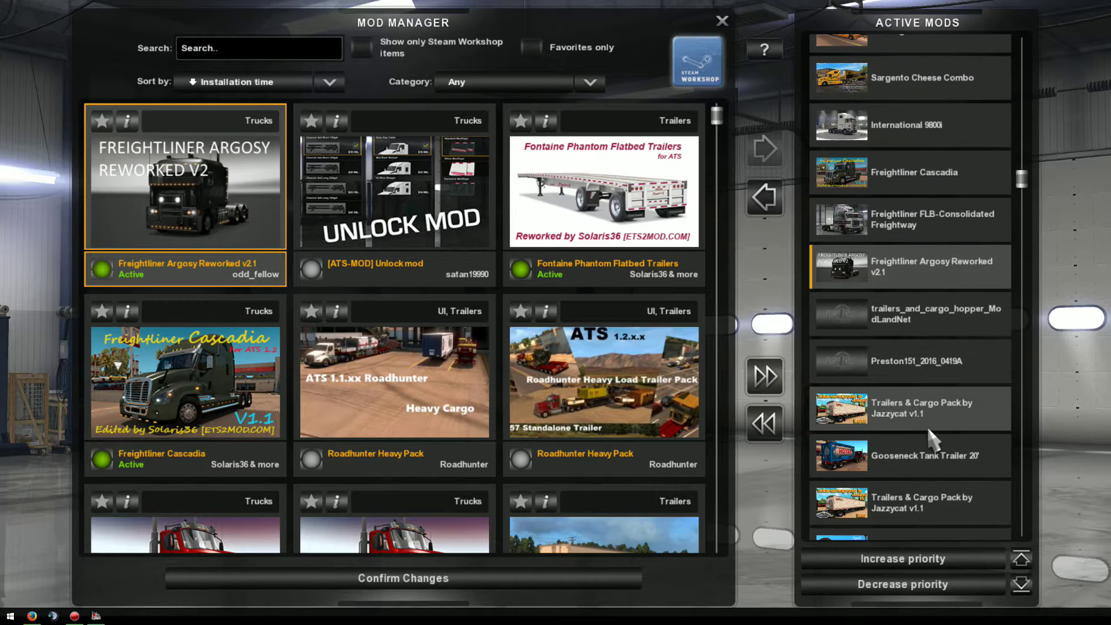
scroll(933, 443, up, 3)
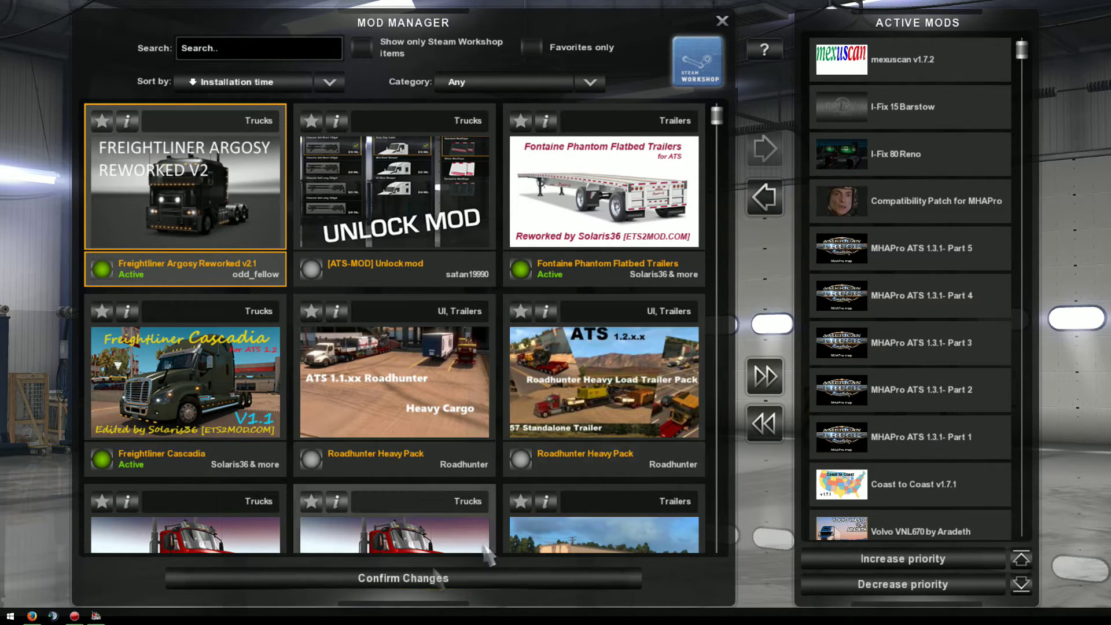
click(485, 584)
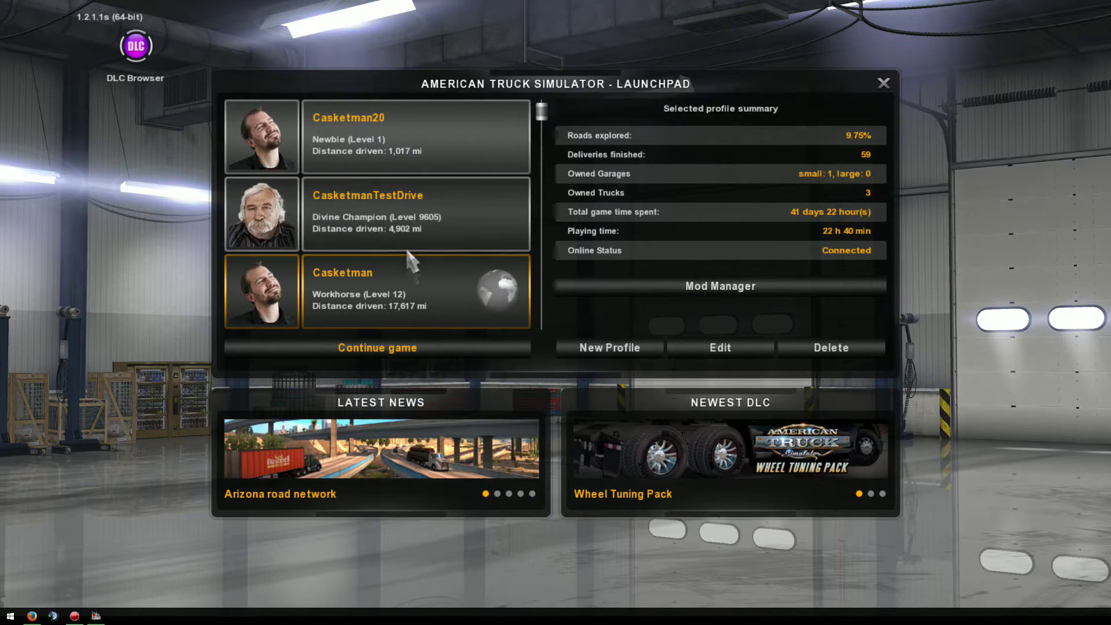
On the Divine Champion profile, activate the Freightliner Argosy Reworked mod in Mod Manager
click(418, 224)
click(687, 287)
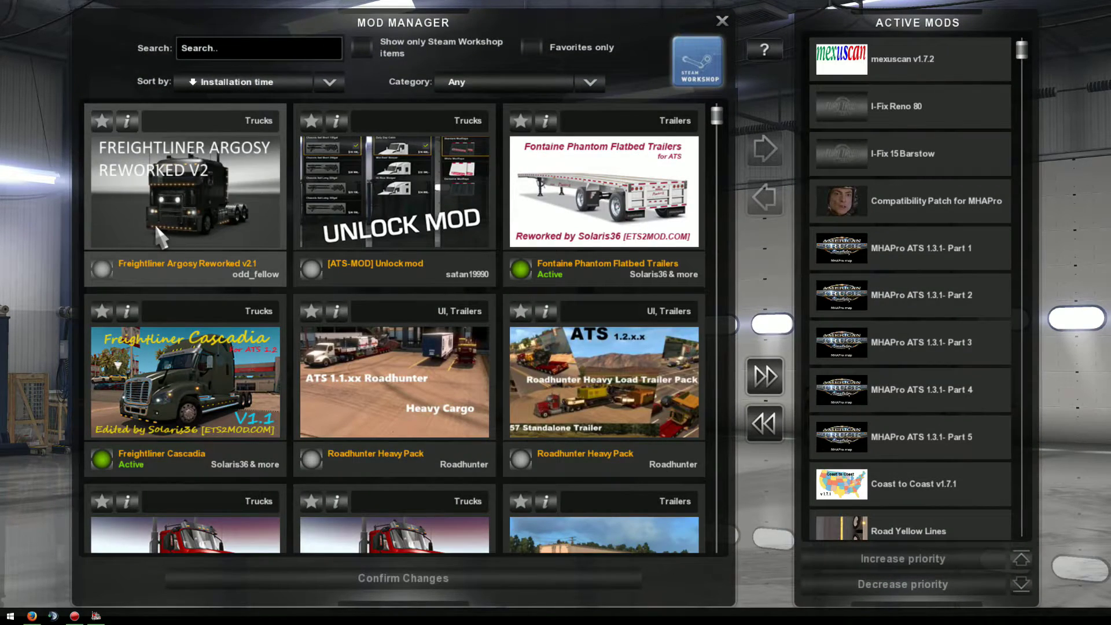
double_click(134, 238)
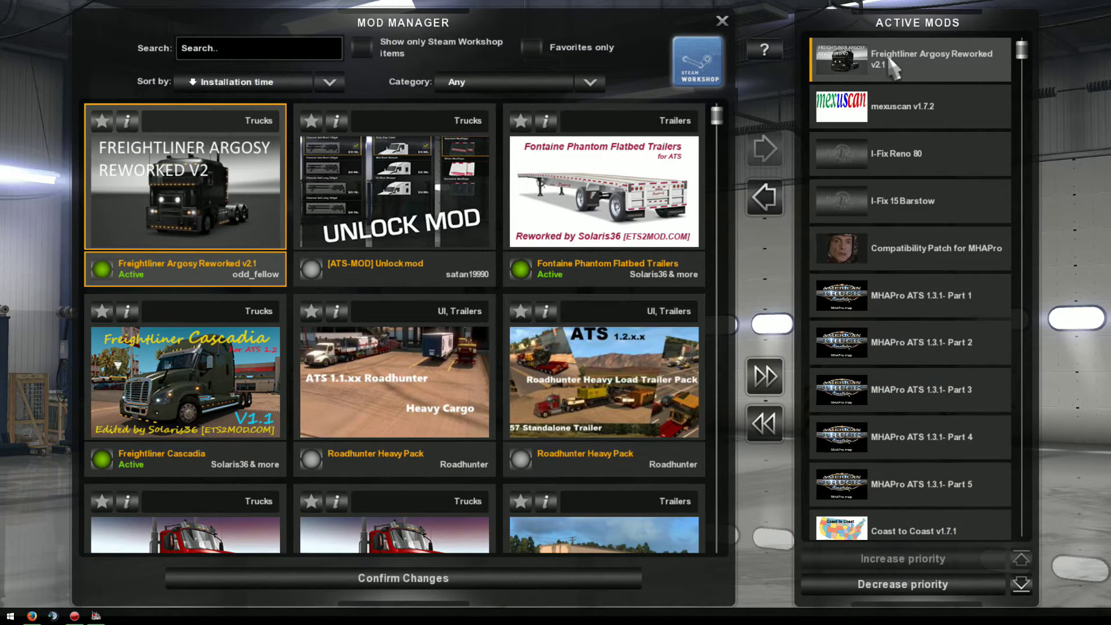
Lower Argosy below Wabash Duraplate Dryvan Normal Wheels, above Freightliner FLB-SAIA, and confirm
click(903, 584)
click(903, 585)
click(903, 585)
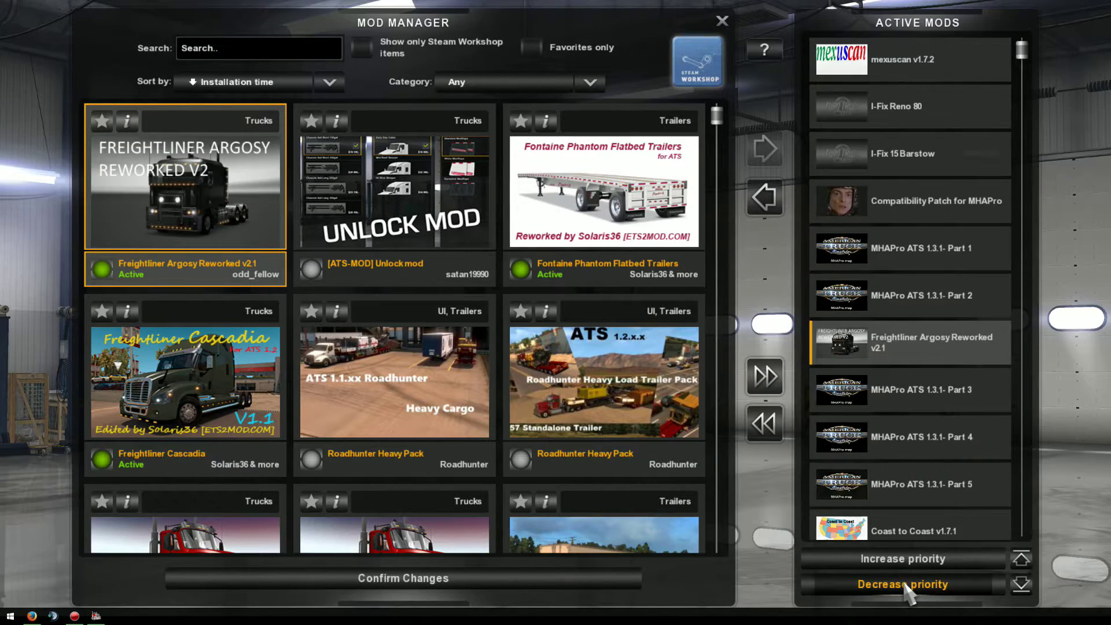
click(908, 585)
click(906, 586)
click(906, 586)
click(906, 586)
click(906, 586)
click(906, 586)
click(906, 586)
click(906, 586)
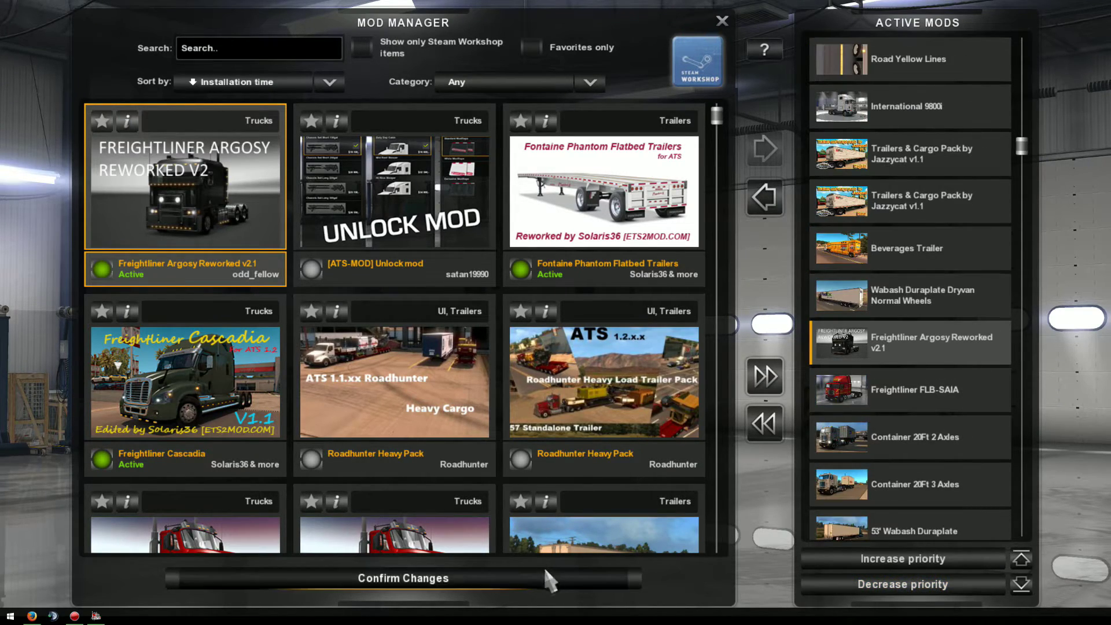
click(542, 576)
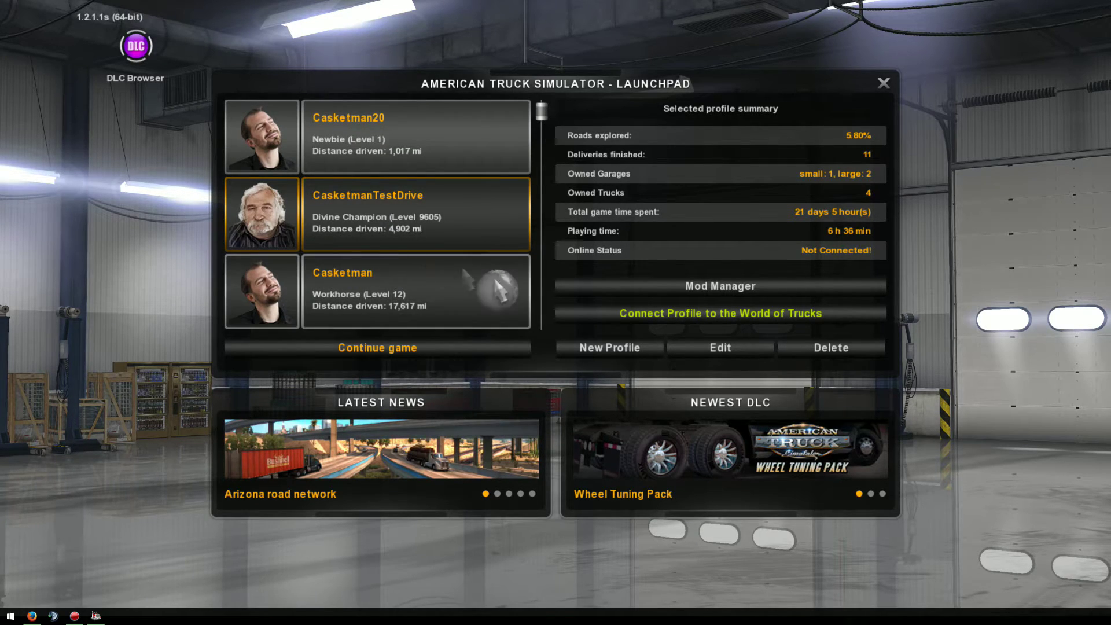
click(663, 289)
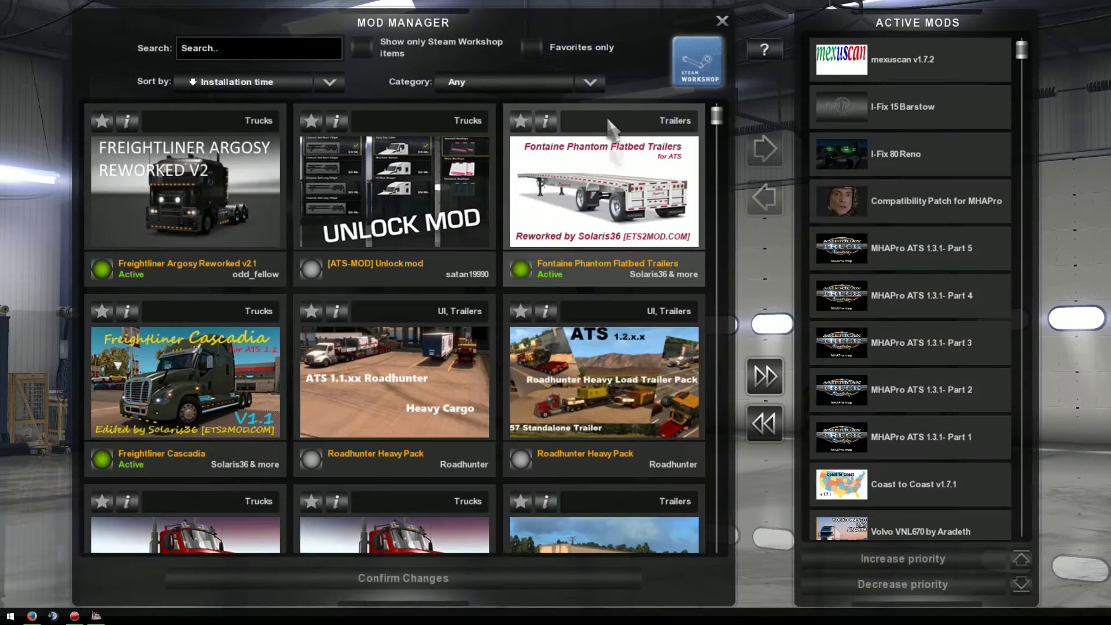
Open the Steam Workshop overlay, then close it to return to Mod Manager
click(707, 82)
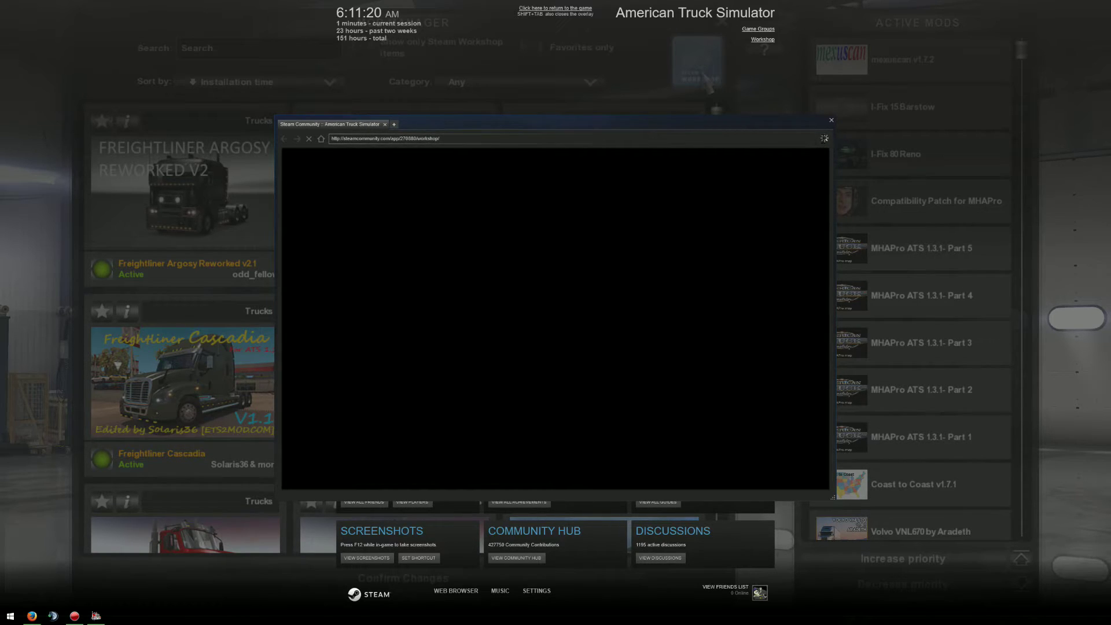
click(556, 9)
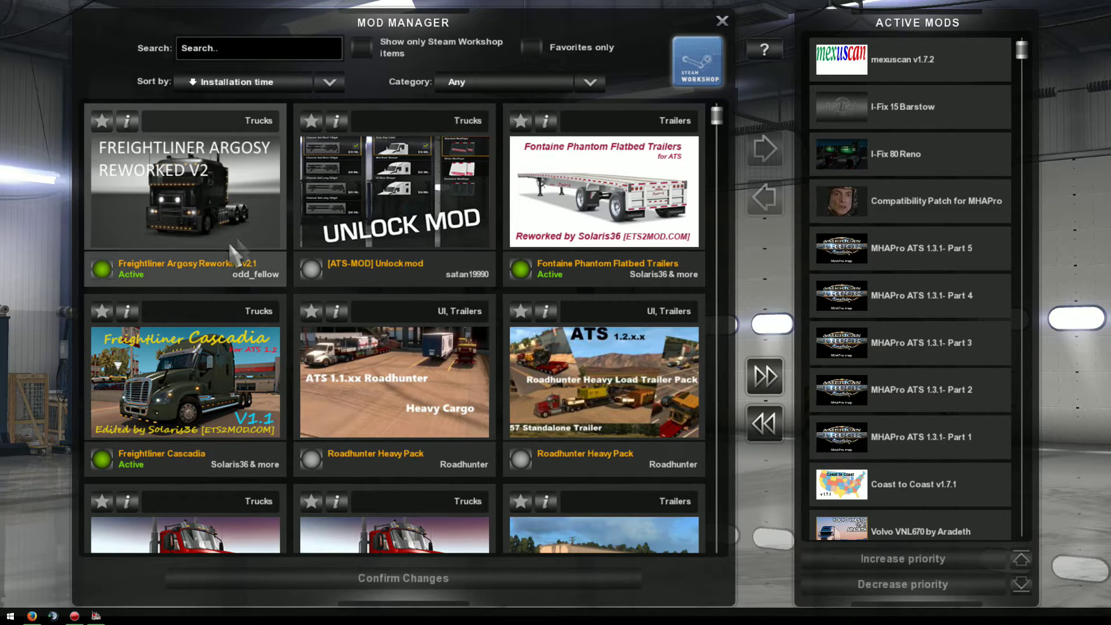
Filter to Steam Workshop mods and toggle the 888 Bull Hauler skin, leaving it inactive
click(373, 45)
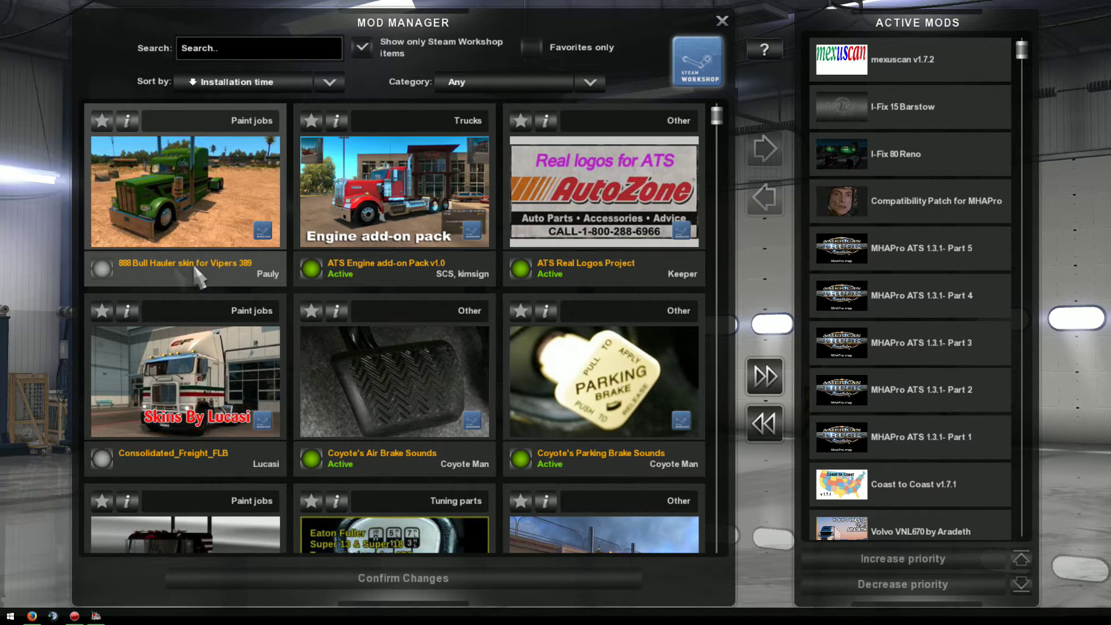
click(143, 269)
double_click(144, 277)
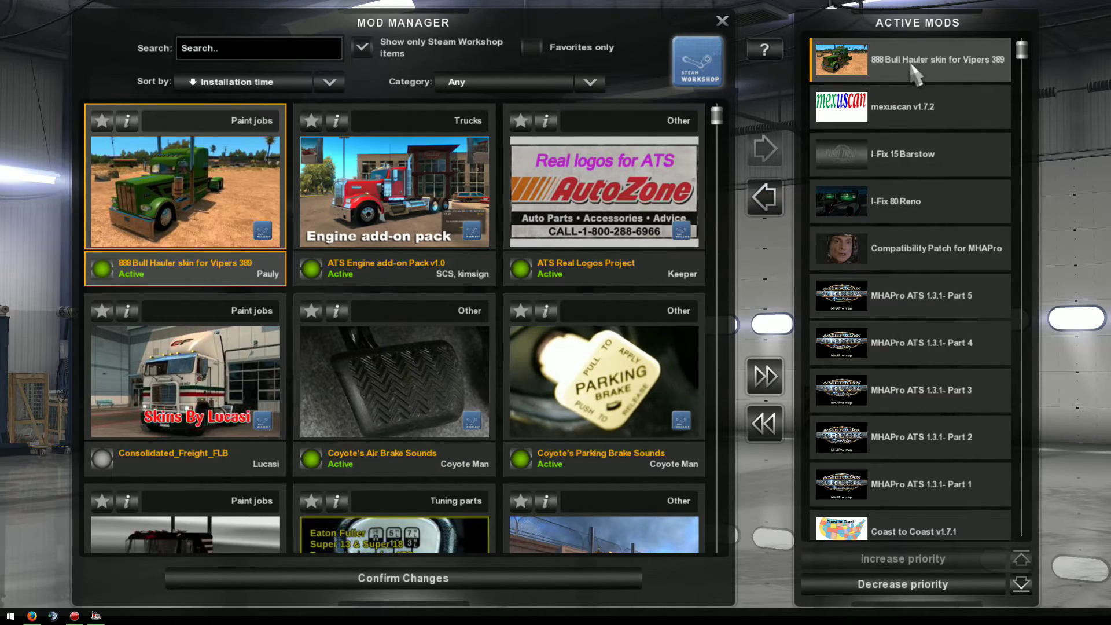
click(771, 209)
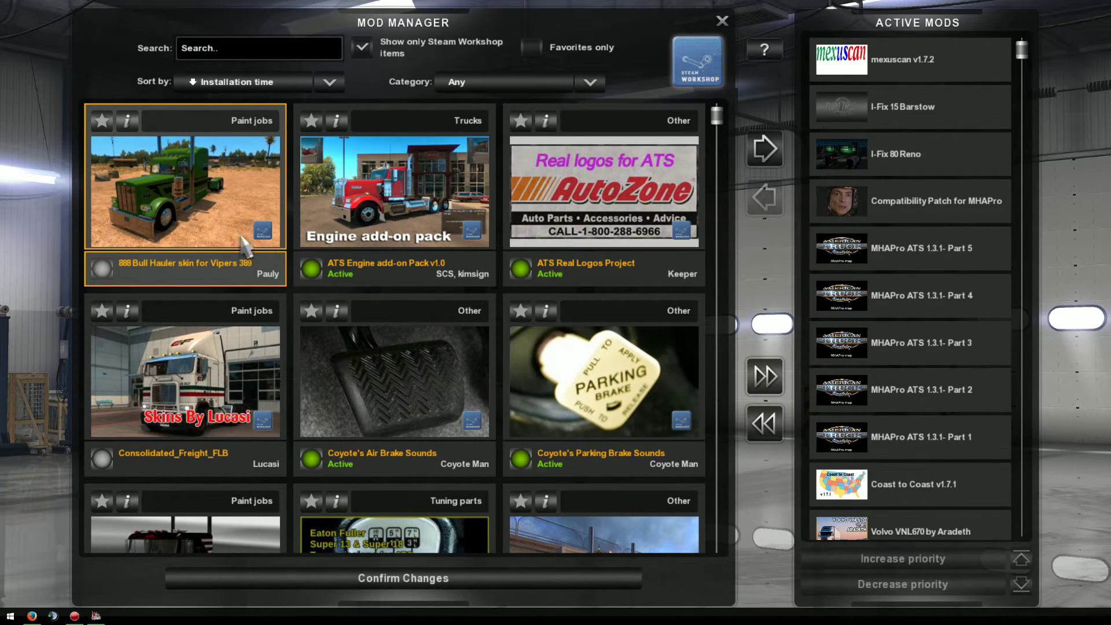
double_click(219, 229)
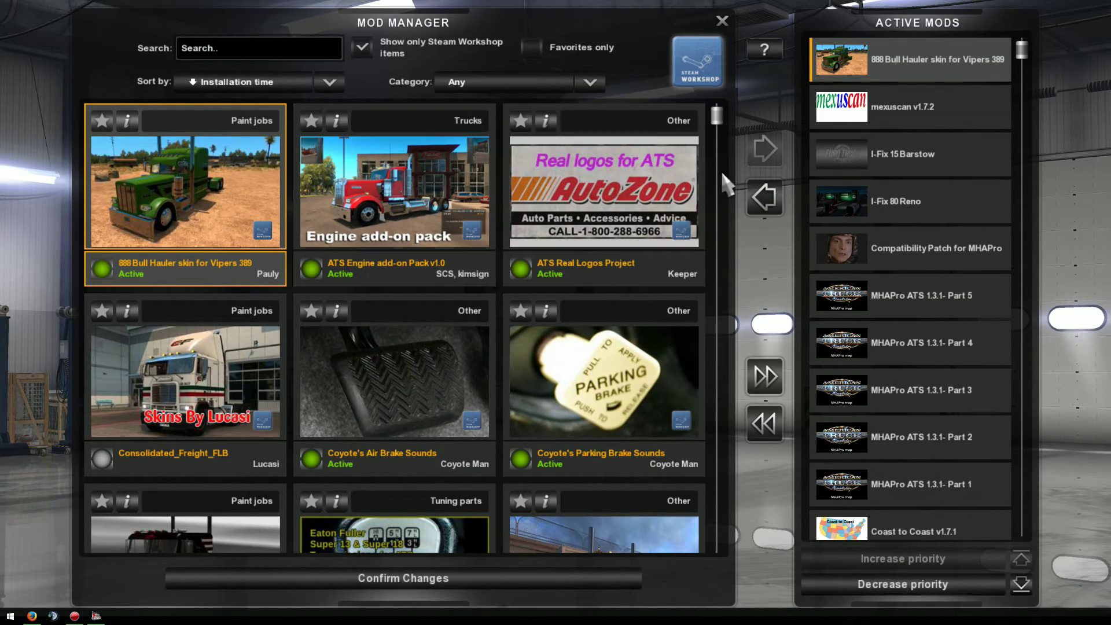
double_click(179, 249)
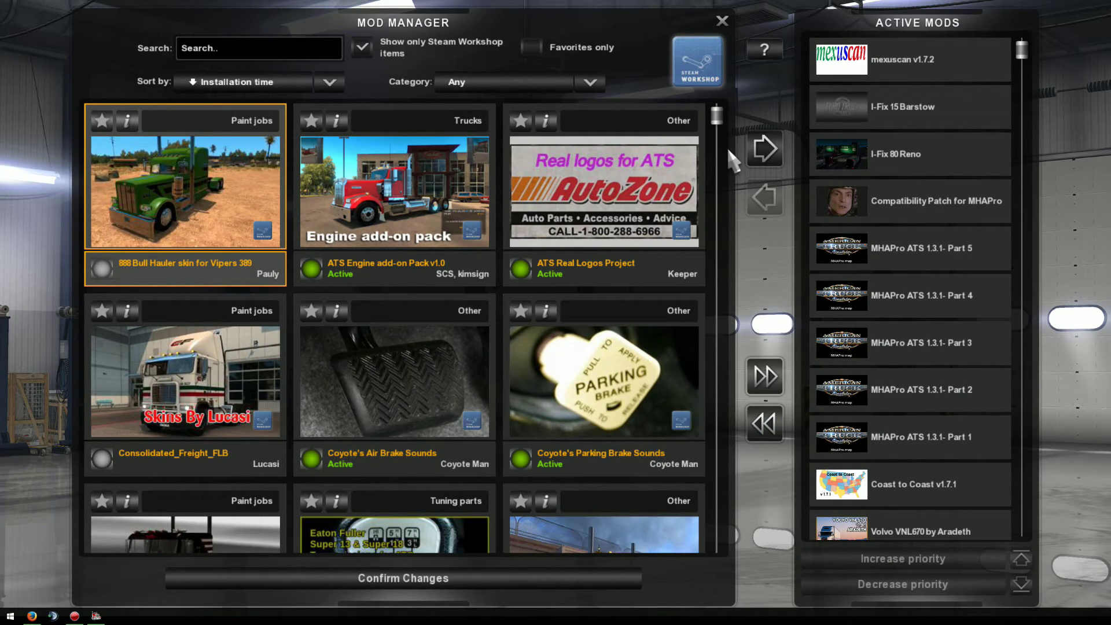
mouse_move(717, 118)
mouse_down()
mouse_move(744, 371)
mouse_move(712, 228)
mouse_move(703, 110)
mouse_up()
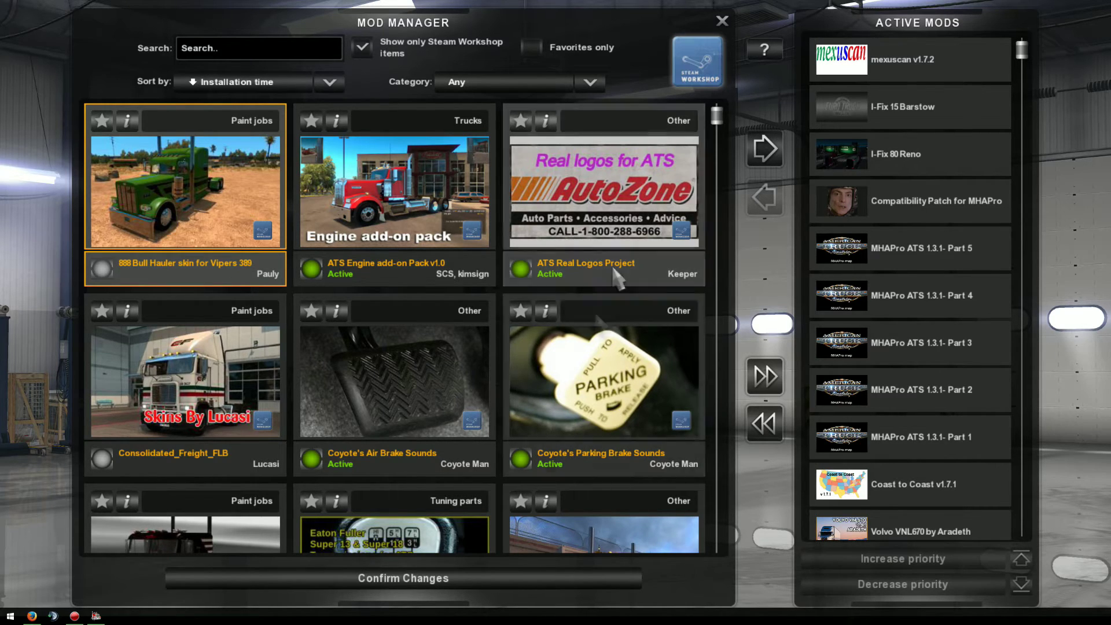
Confirm the mod changes and quit American Truck Simulator from the launchpad
click(488, 587)
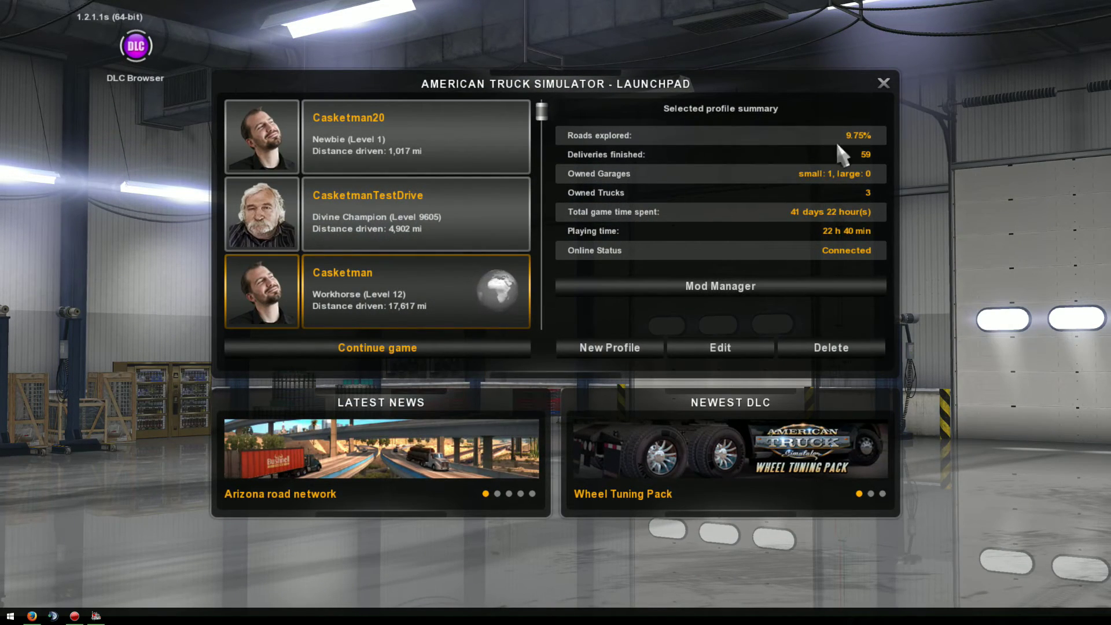
click(884, 83)
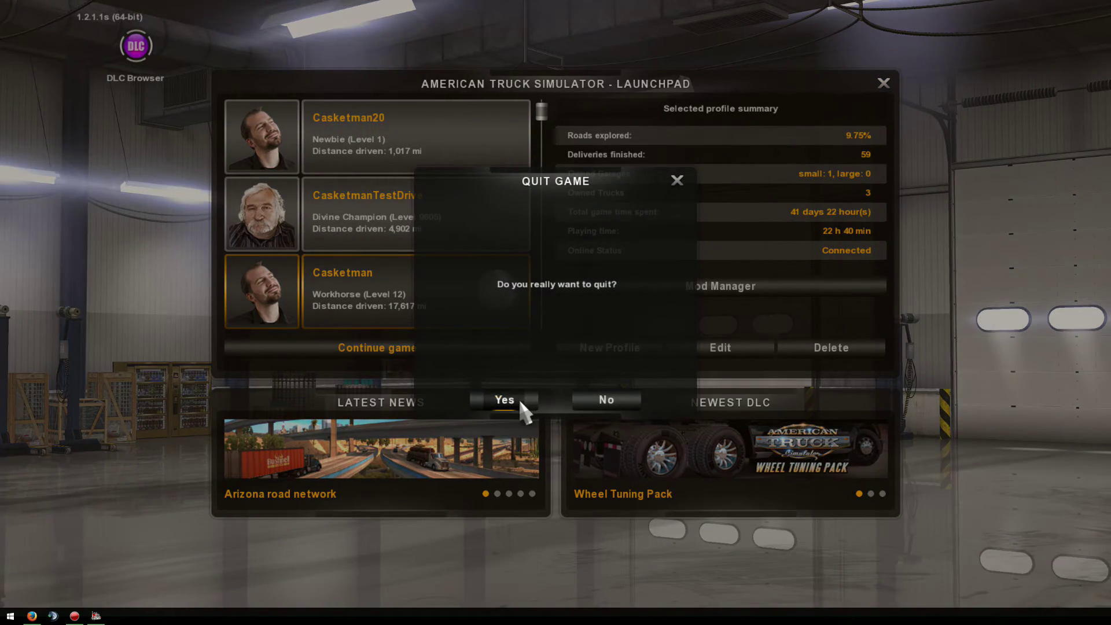
click(518, 398)
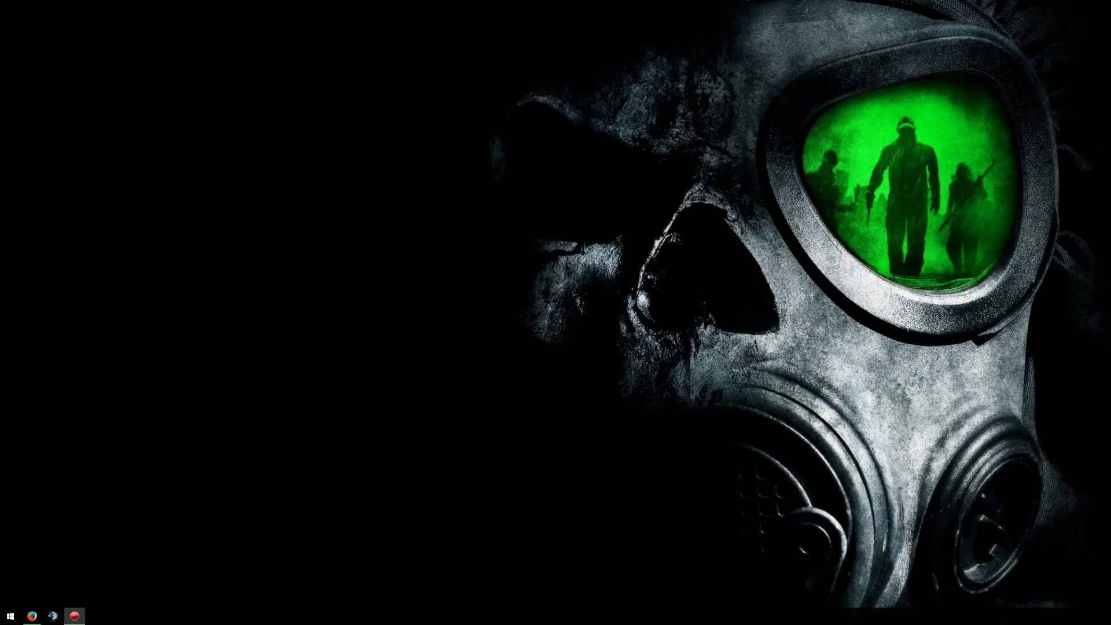
Verify Freightliner_Argosy_v2.1_ModLandNet.rar finished downloading in Firefox's Library, then minimize Firefox
click(33, 617)
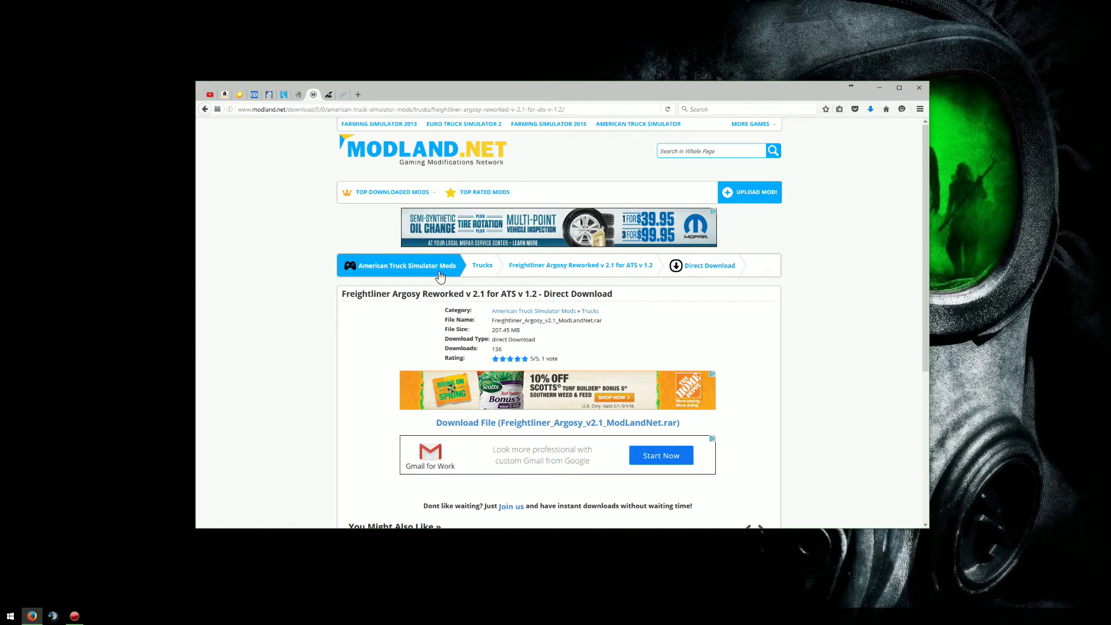
click(870, 108)
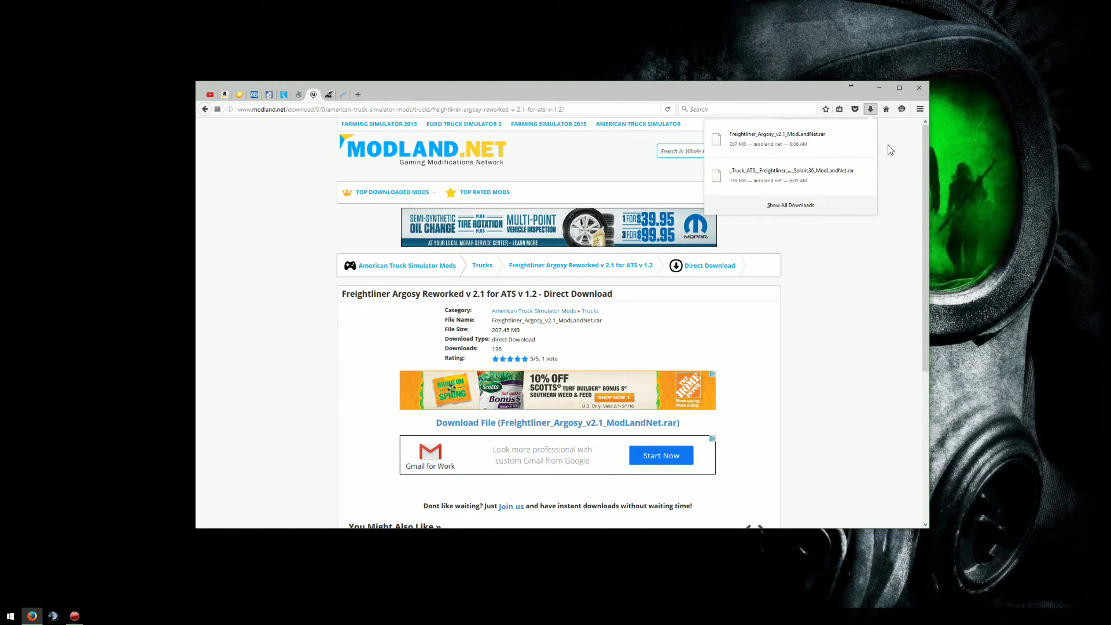
click(840, 209)
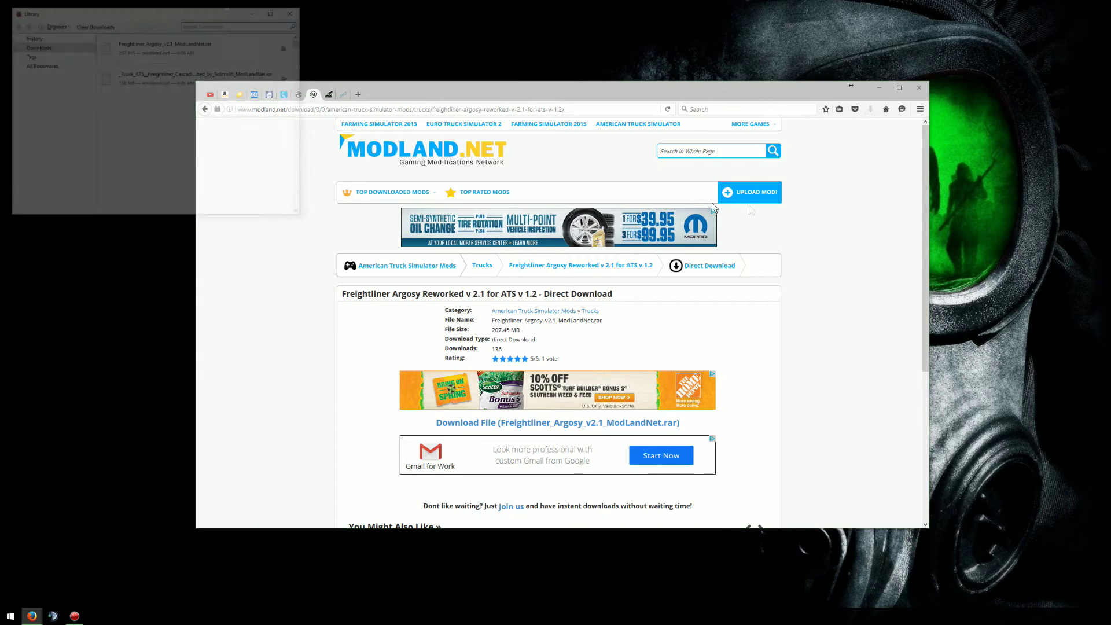
click(295, 12)
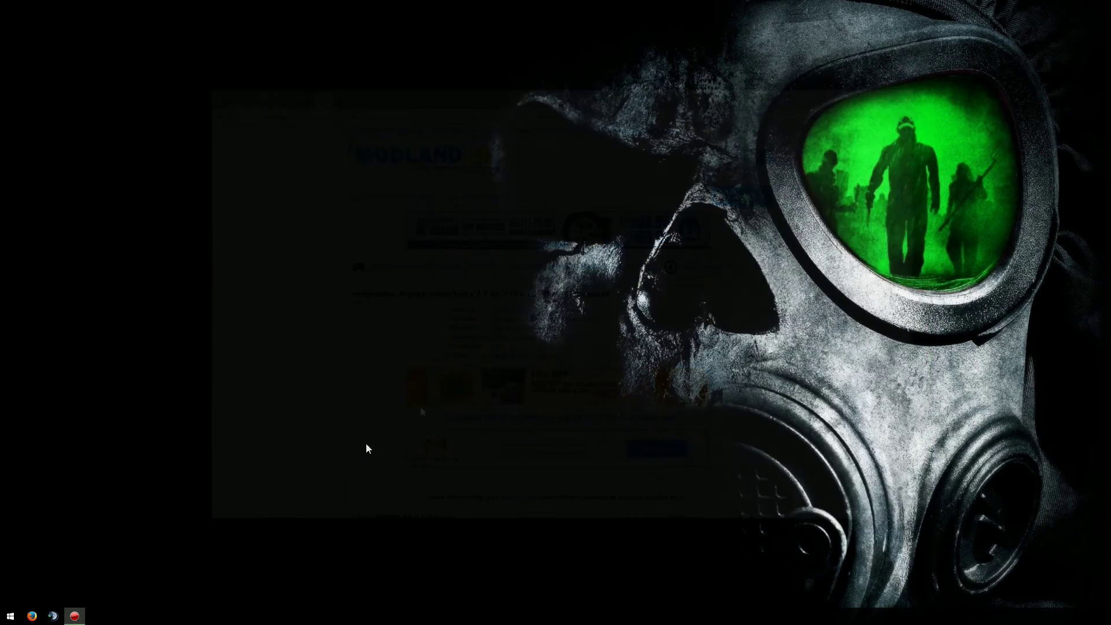
click(879, 87)
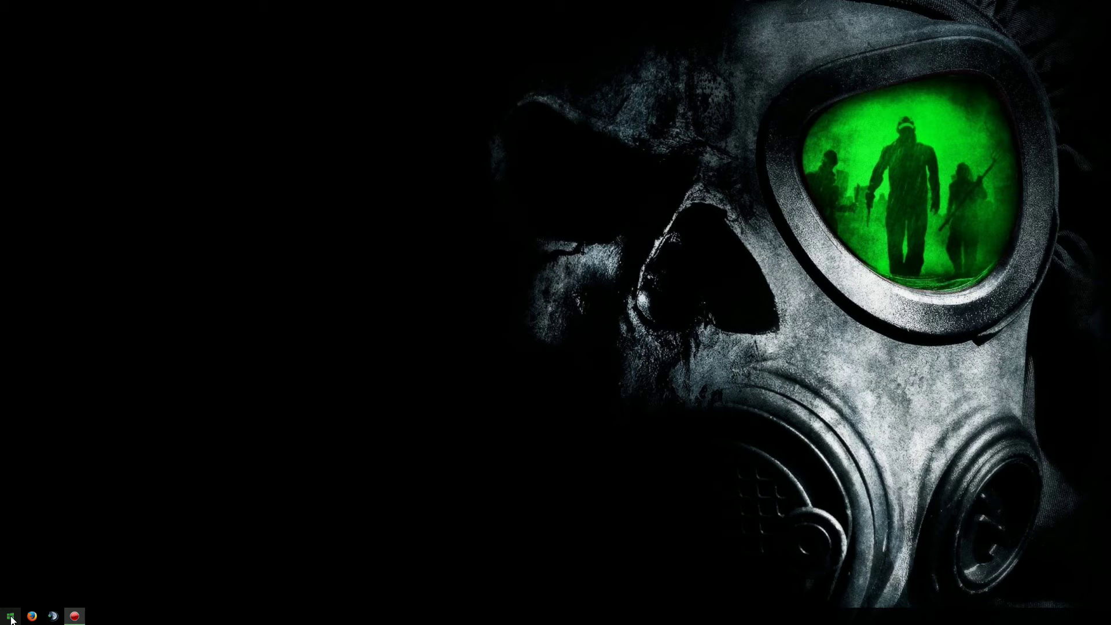
right_click(12, 619)
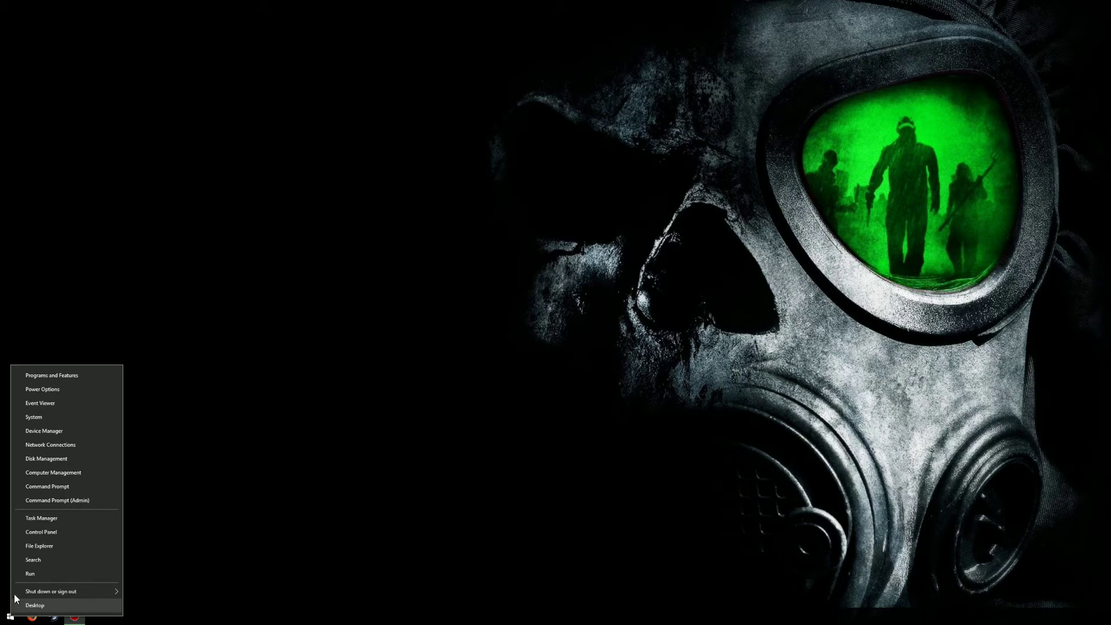
Launch File Explorer and browse the Downloads and Documents folders
click(10, 616)
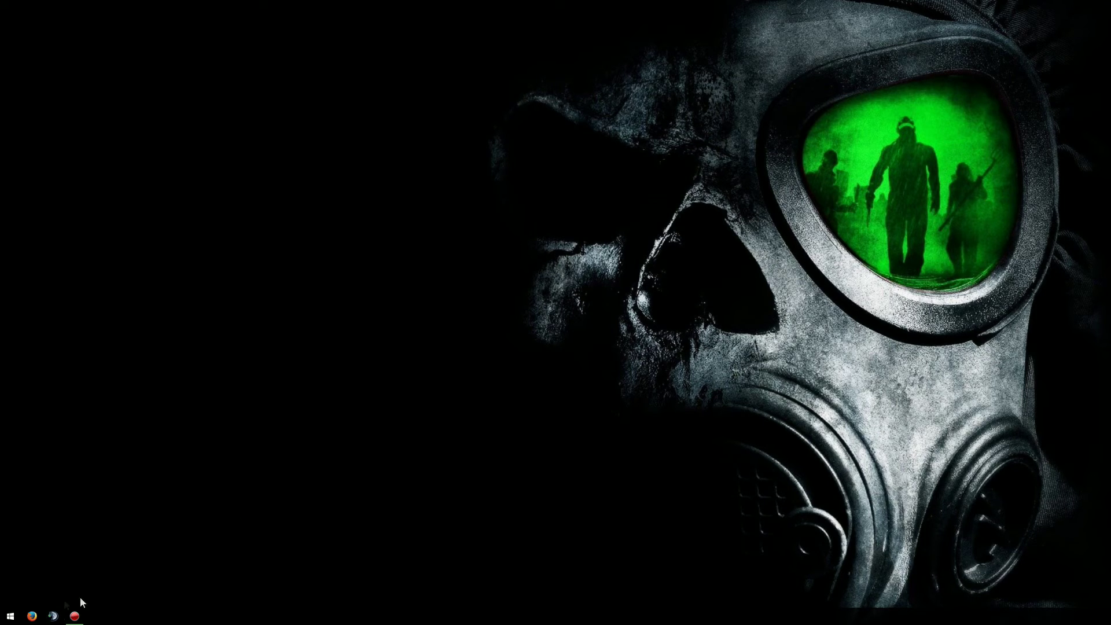
click(10, 616)
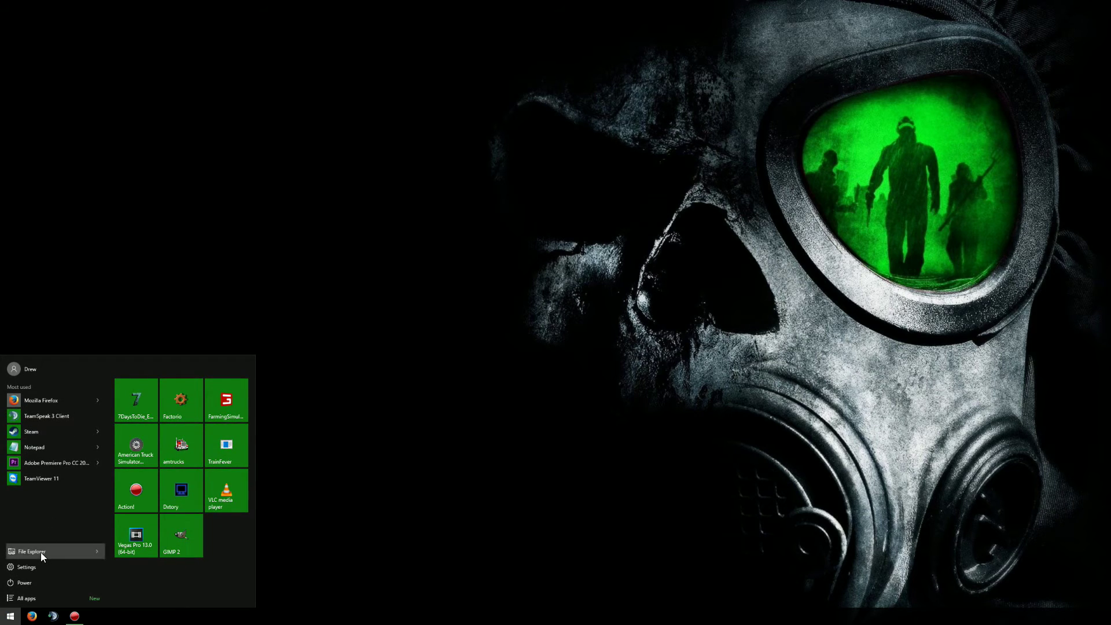
click(42, 553)
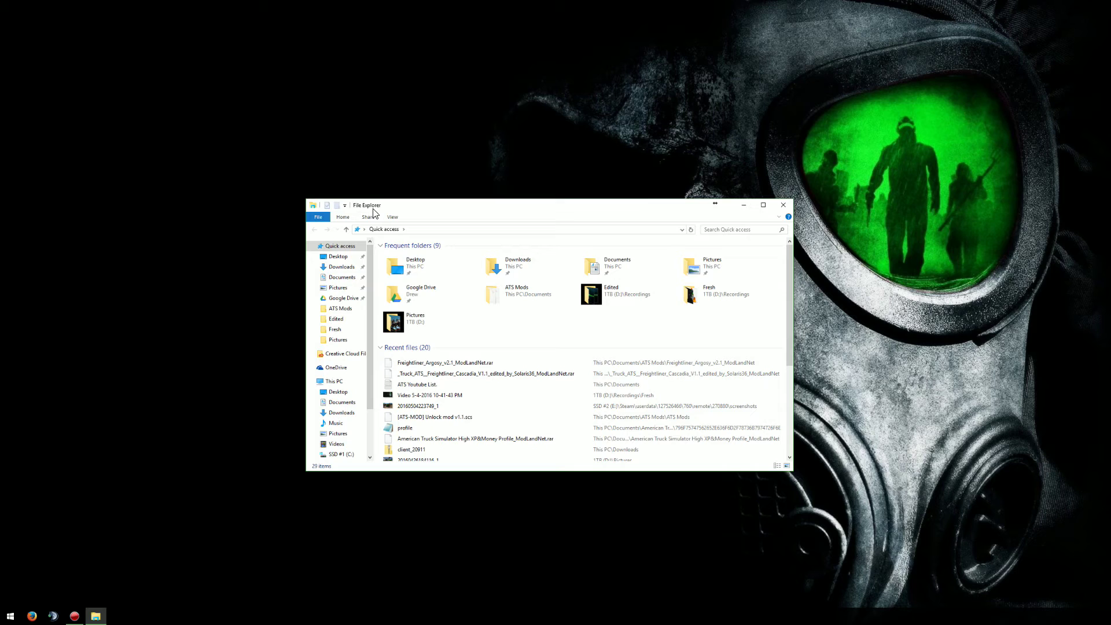
click(341, 267)
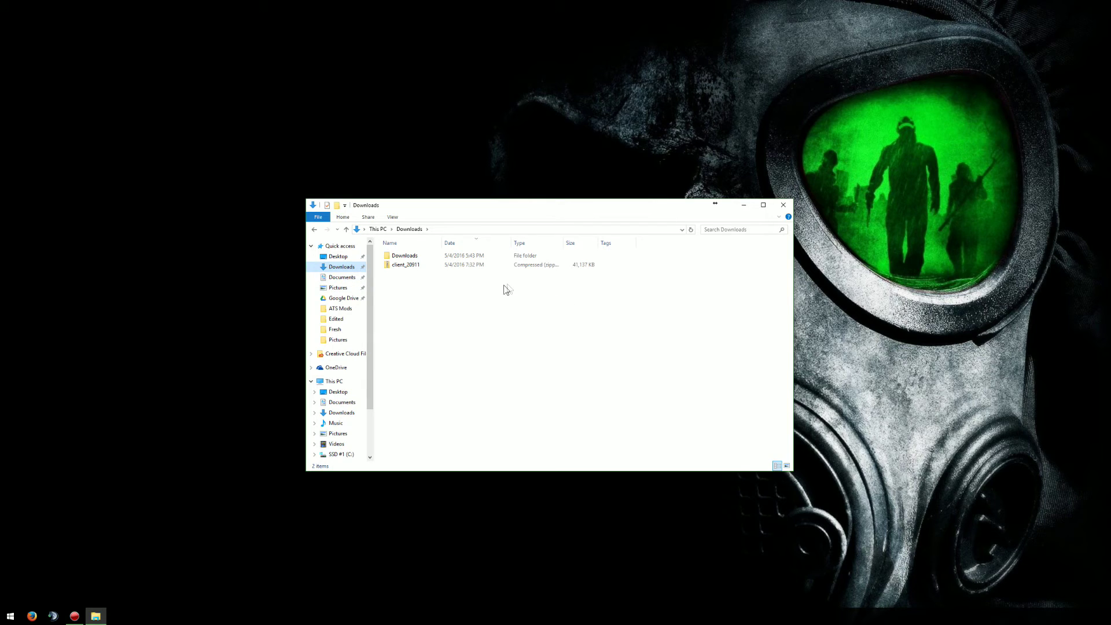
drag(559, 313, 475, 288)
click(354, 278)
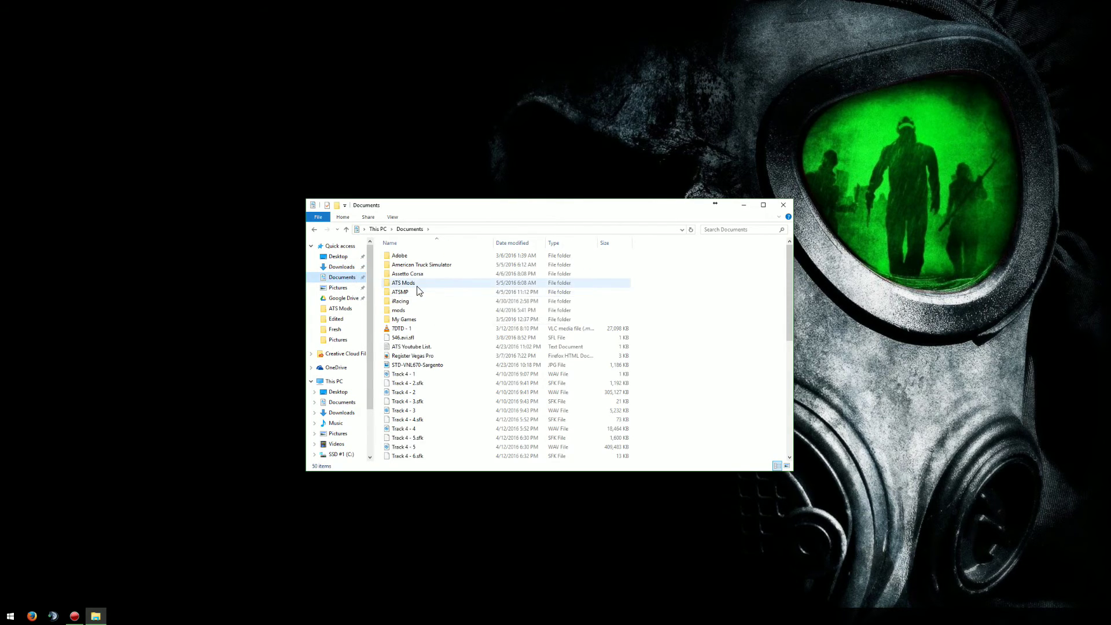
In Documents\ATS Mods, select the 15 most recent mod files, then return to Documents
click(417, 285)
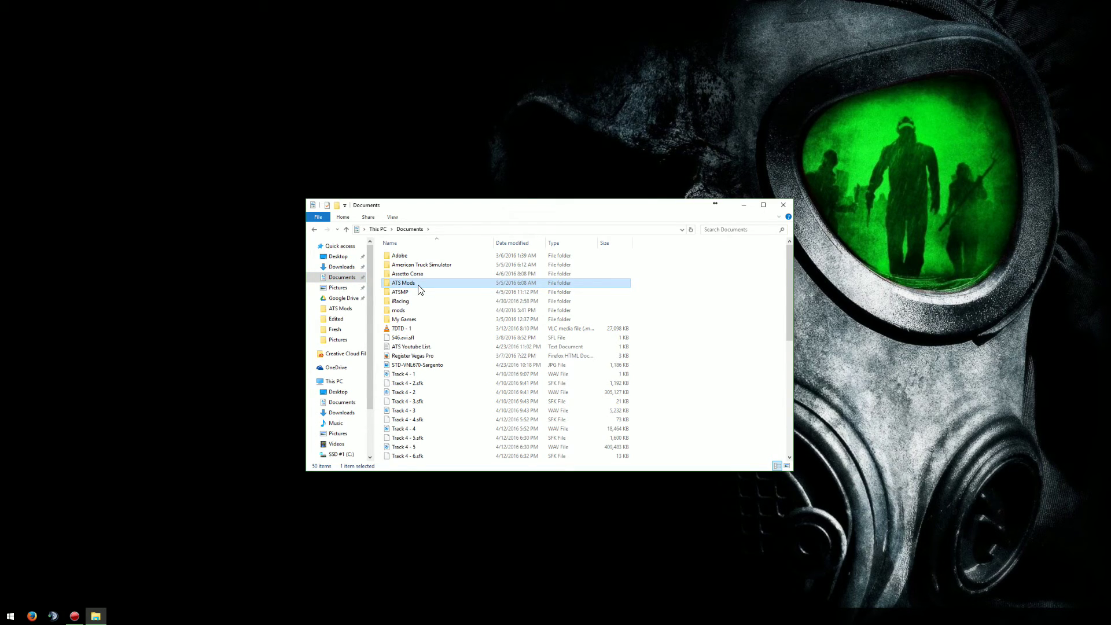
double_click(419, 287)
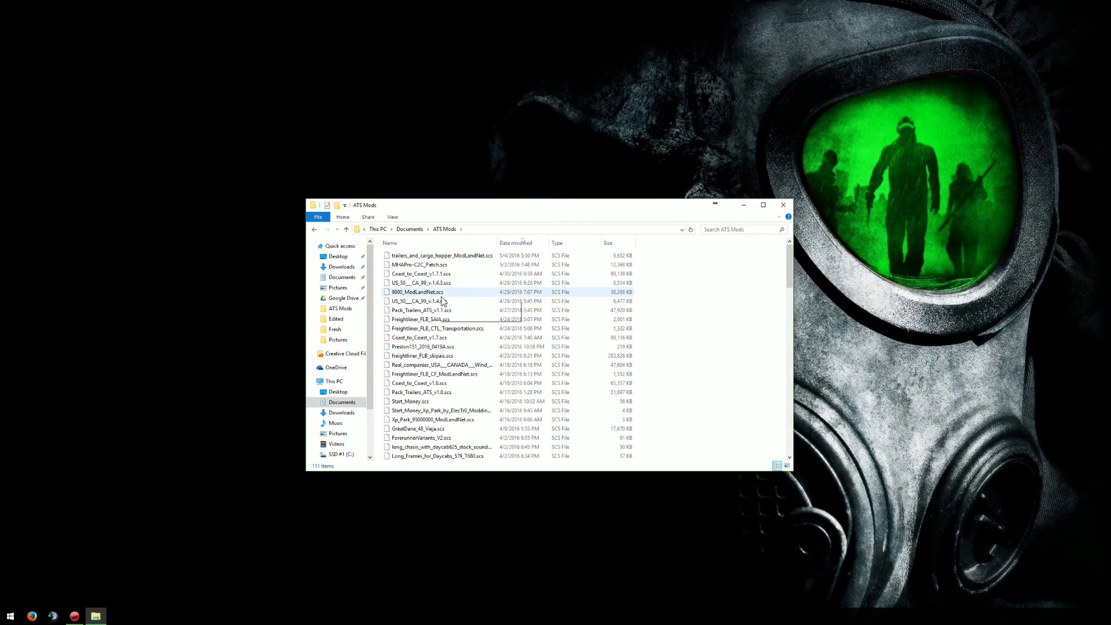
drag(667, 387, 580, 258)
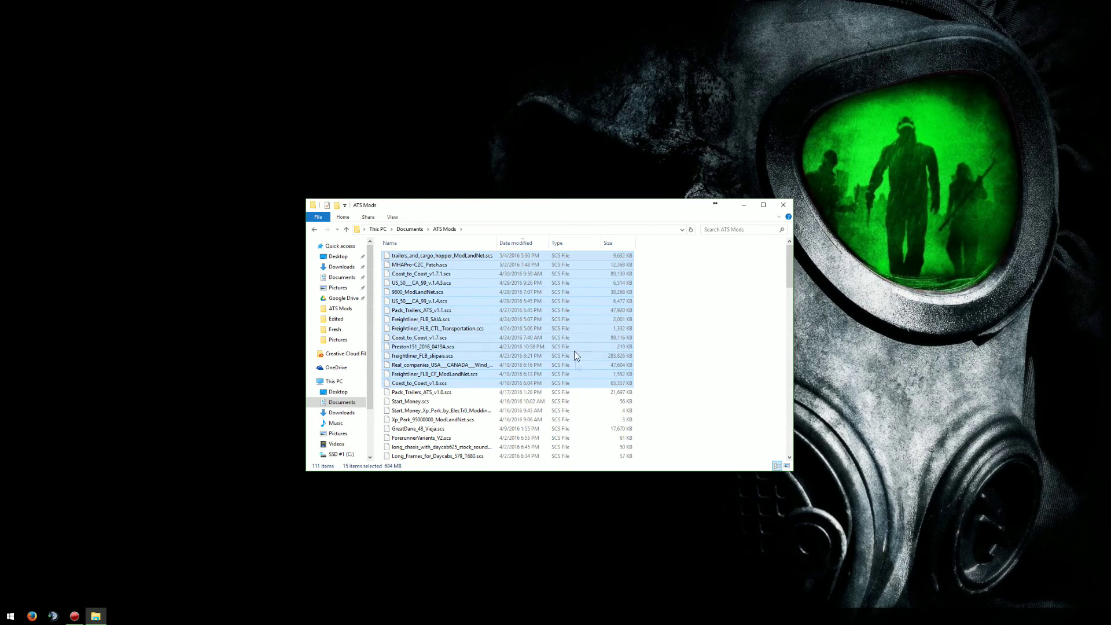
right_click(519, 349)
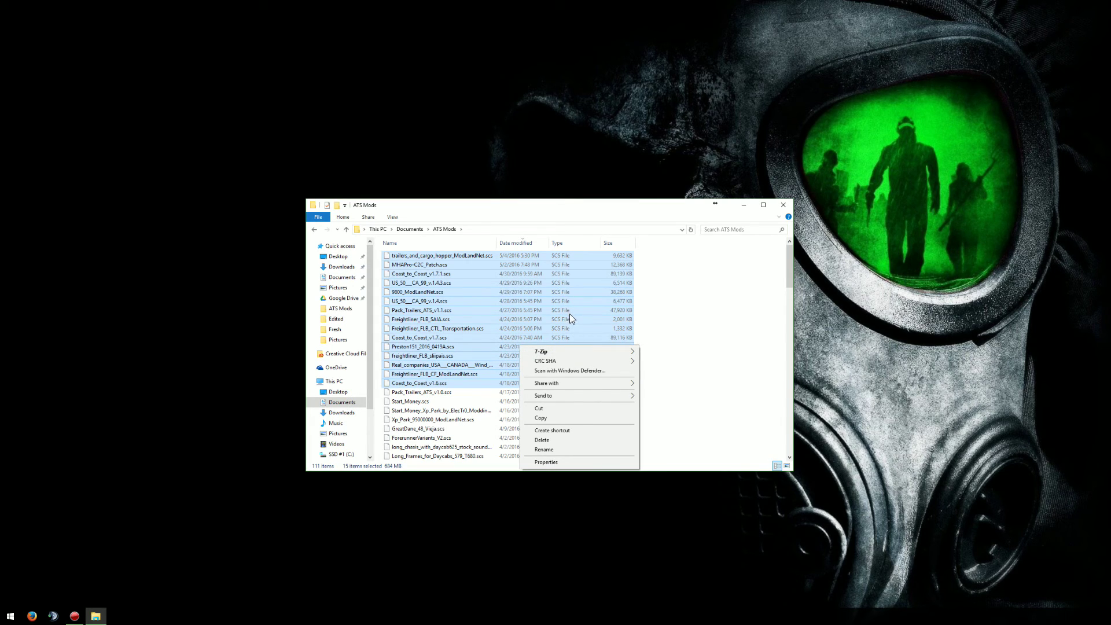
click(341, 279)
click(342, 279)
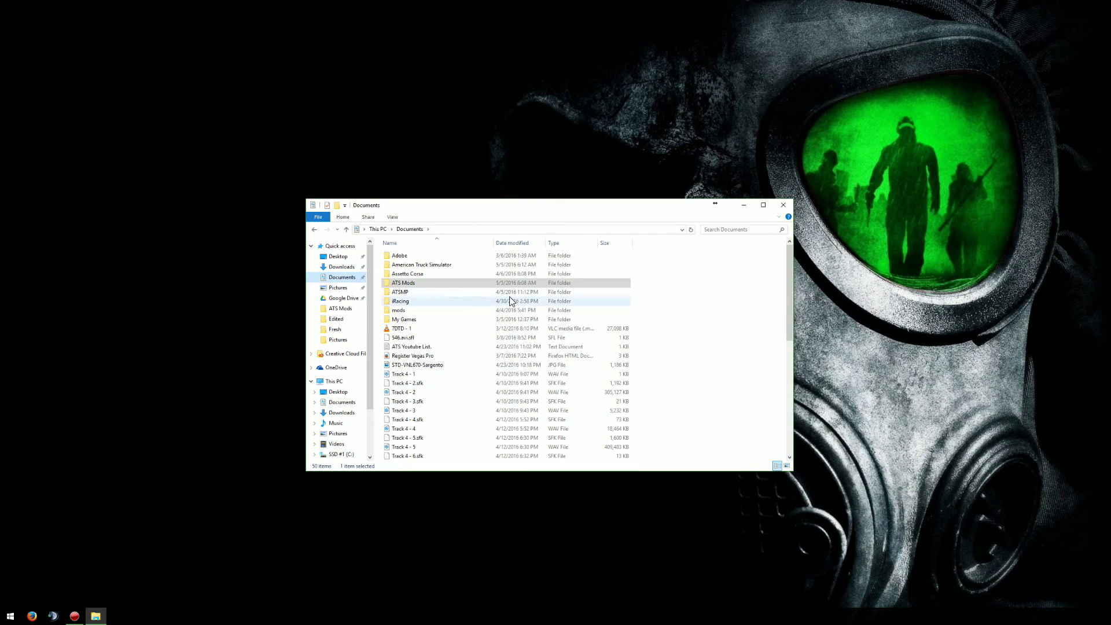
Open Documents\American Truck Simulator\mod, scroll through its 61 items, and close the window
double_click(419, 267)
click(406, 258)
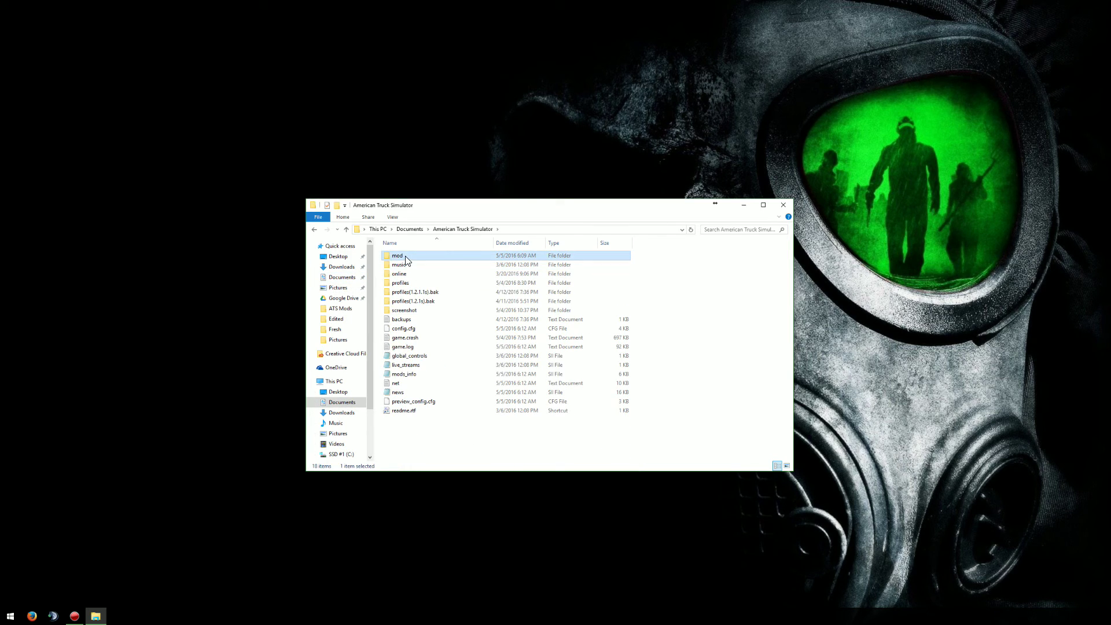
double_click(406, 259)
scroll(441, 301, down, 12)
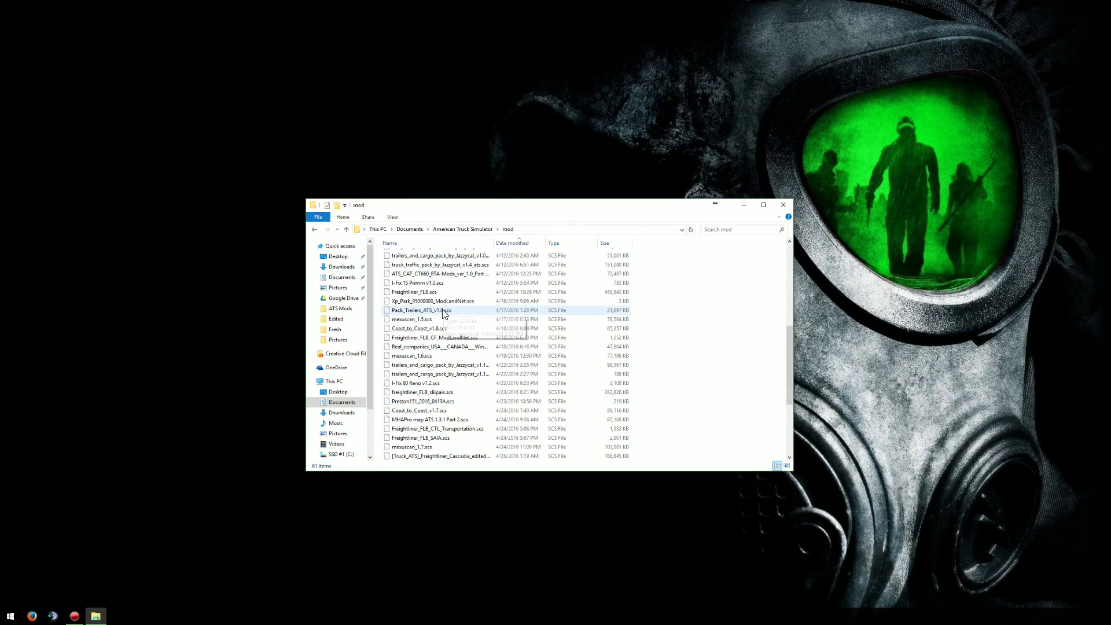
scroll(445, 314, up, 12)
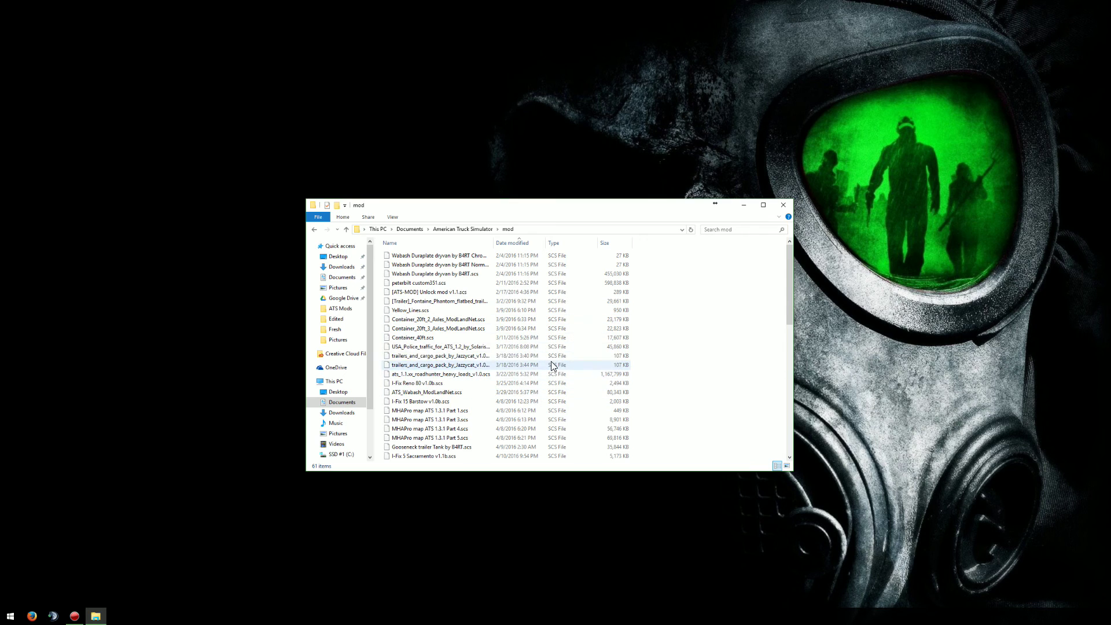
scroll(553, 364, down, 7)
scroll(555, 361, up, 11)
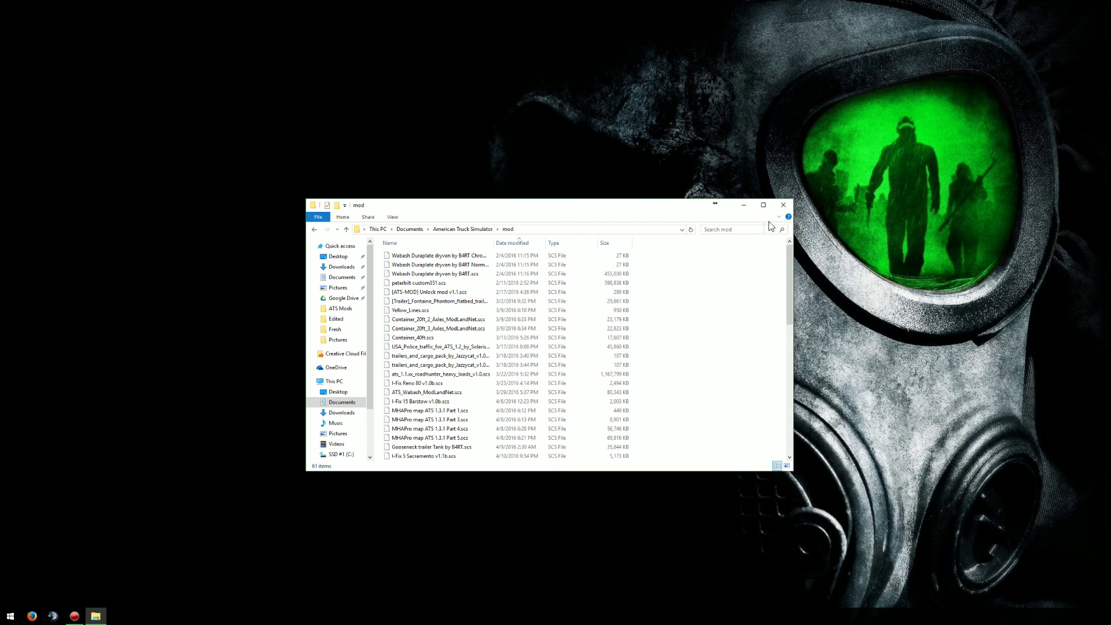
click(782, 204)
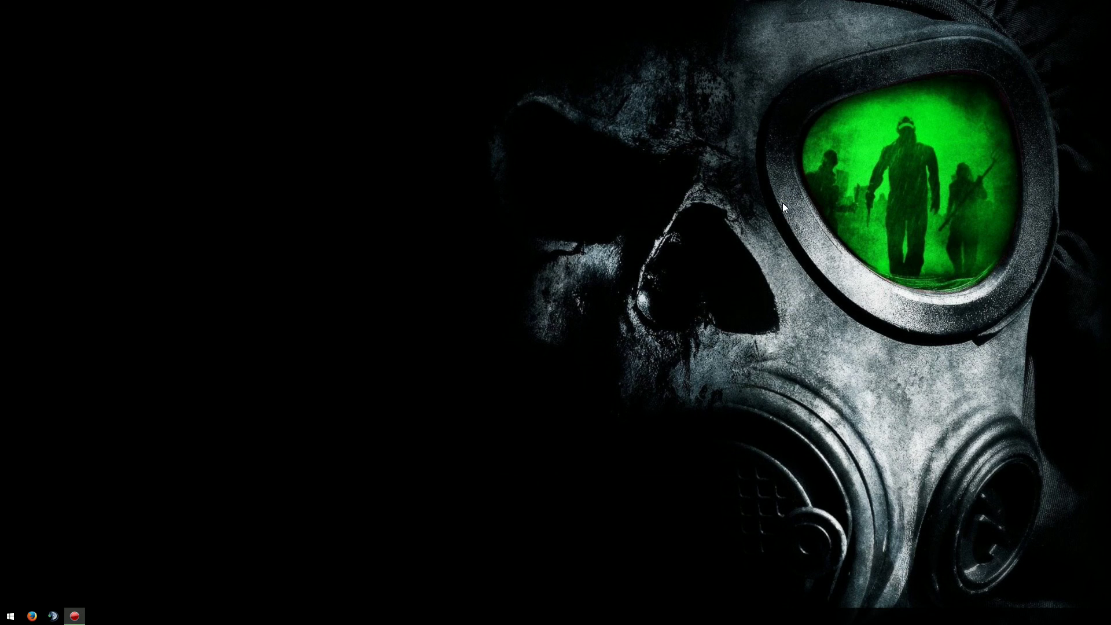